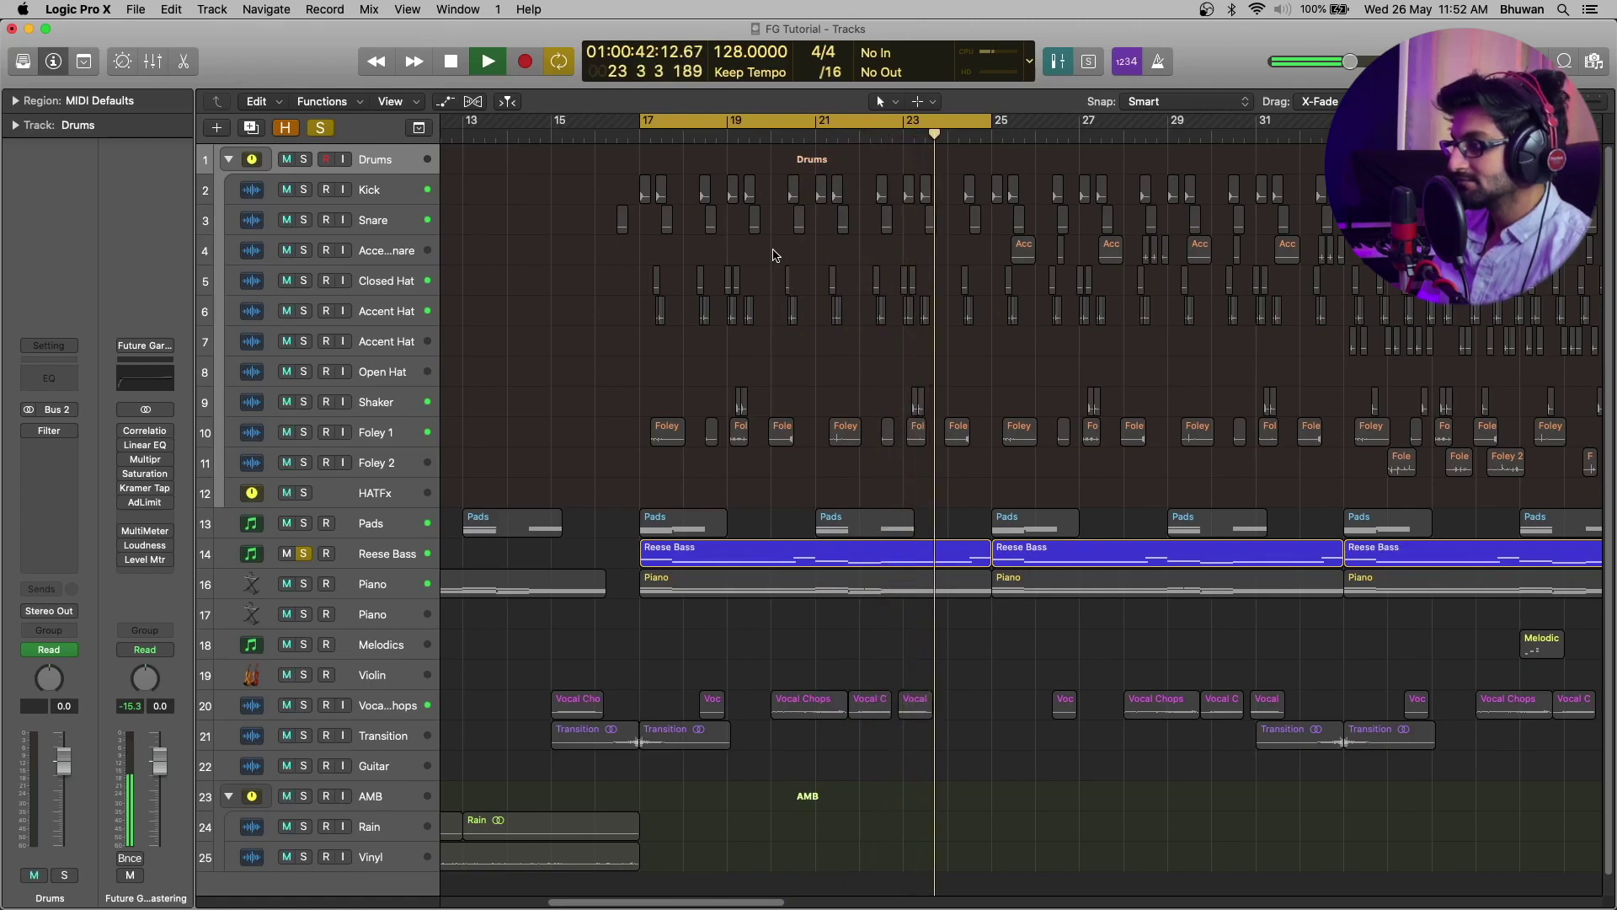
Unsolo the Reese Bass track and listen to it within the full mix
key("space")
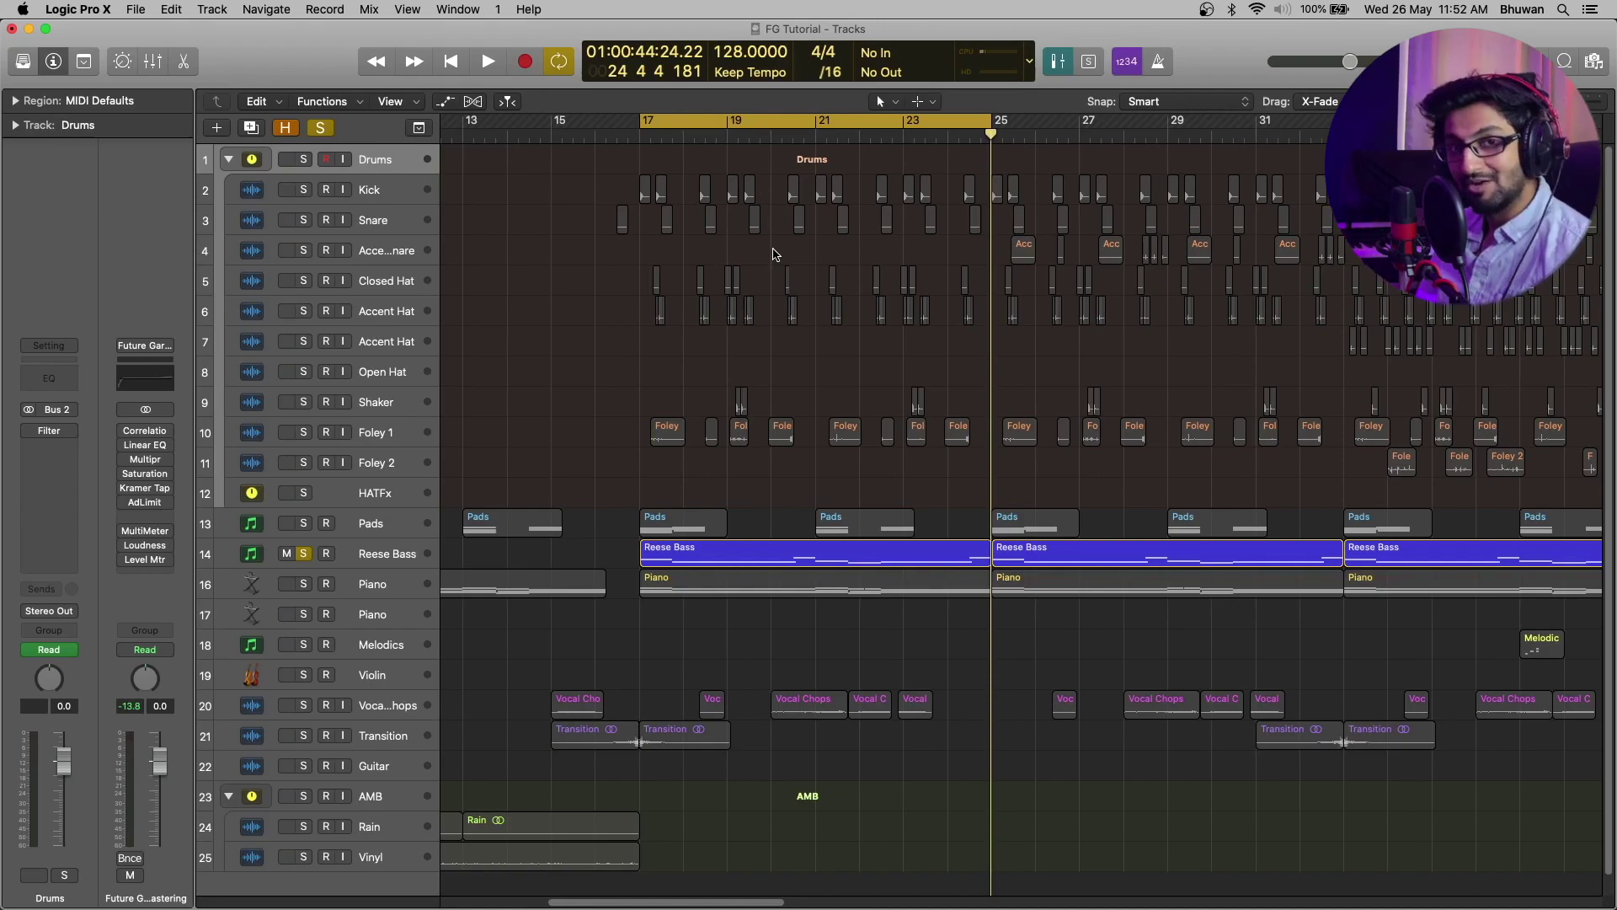
left_click(307, 560)
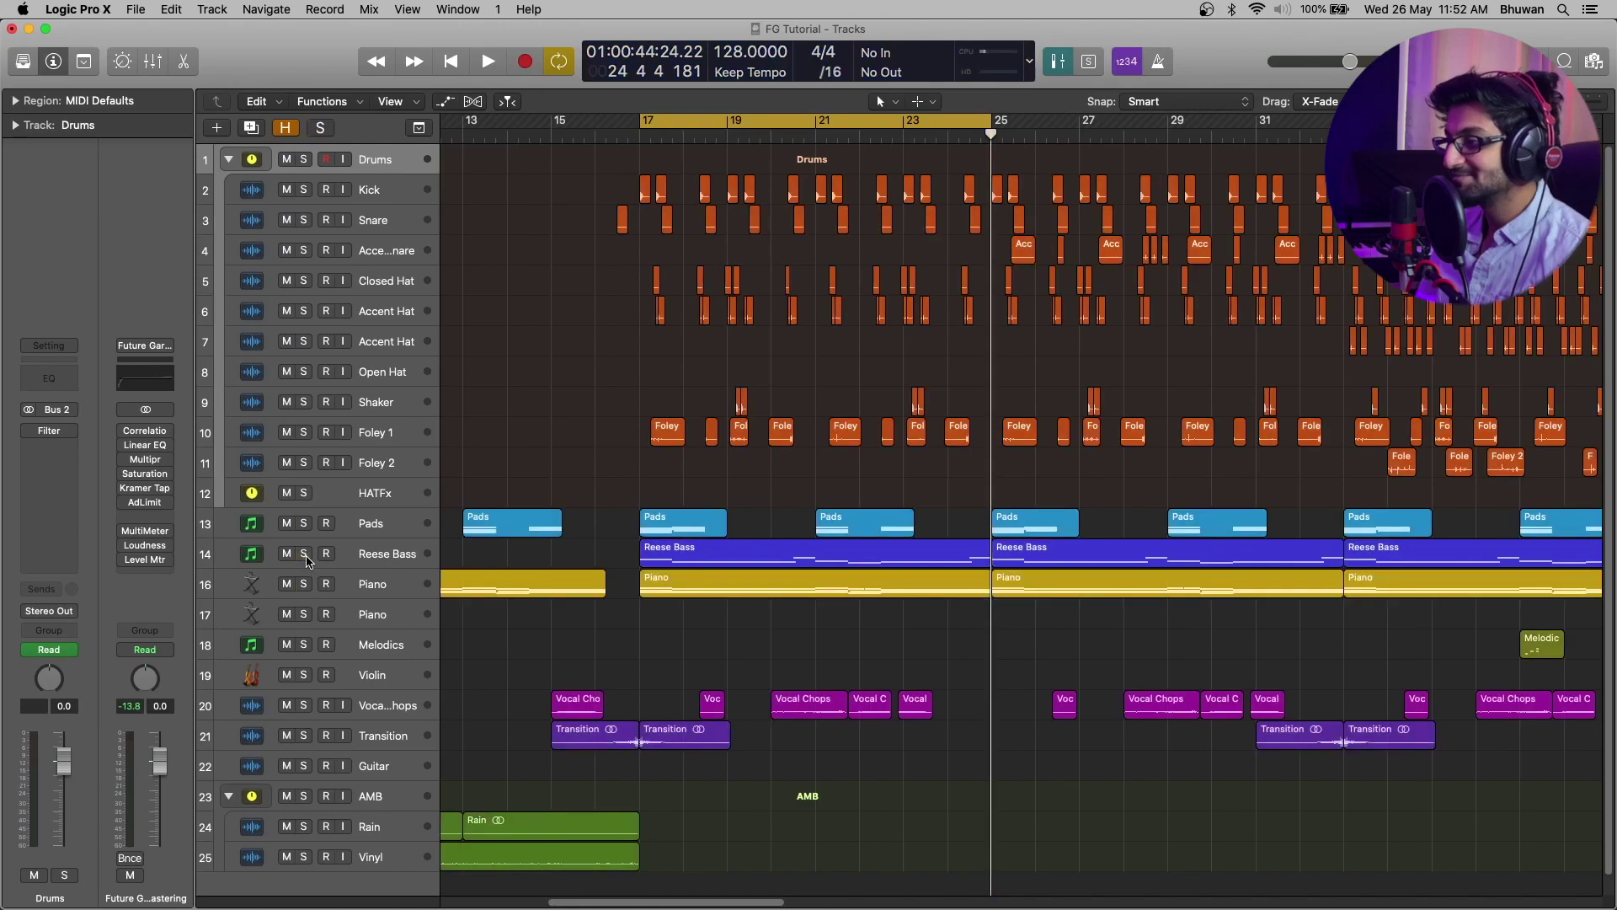
key("space")
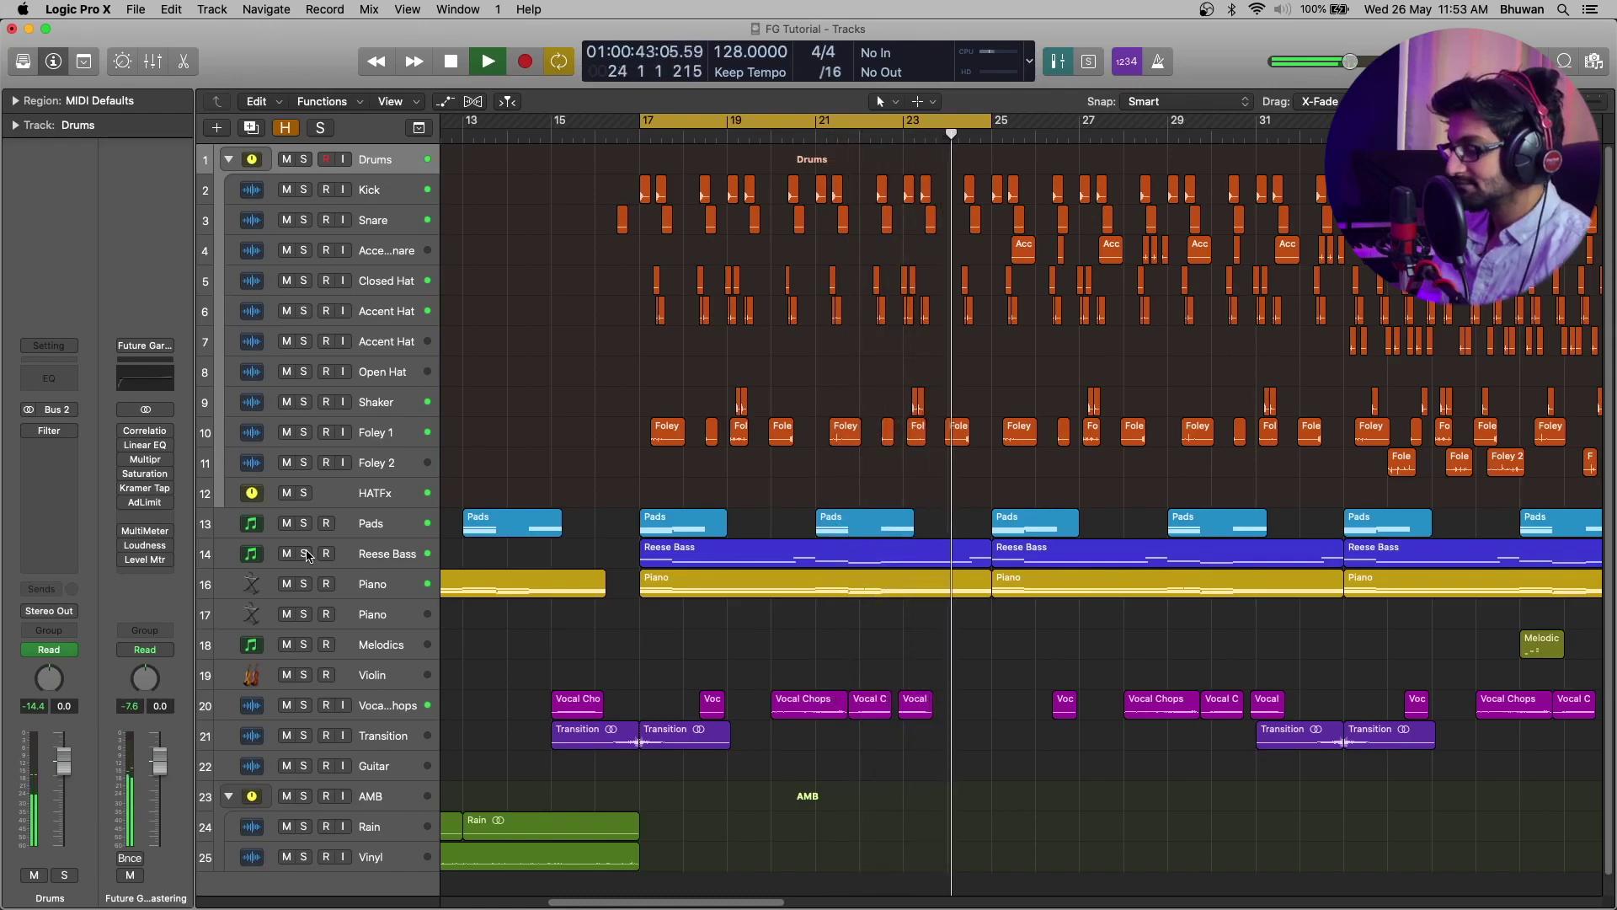
key("space")
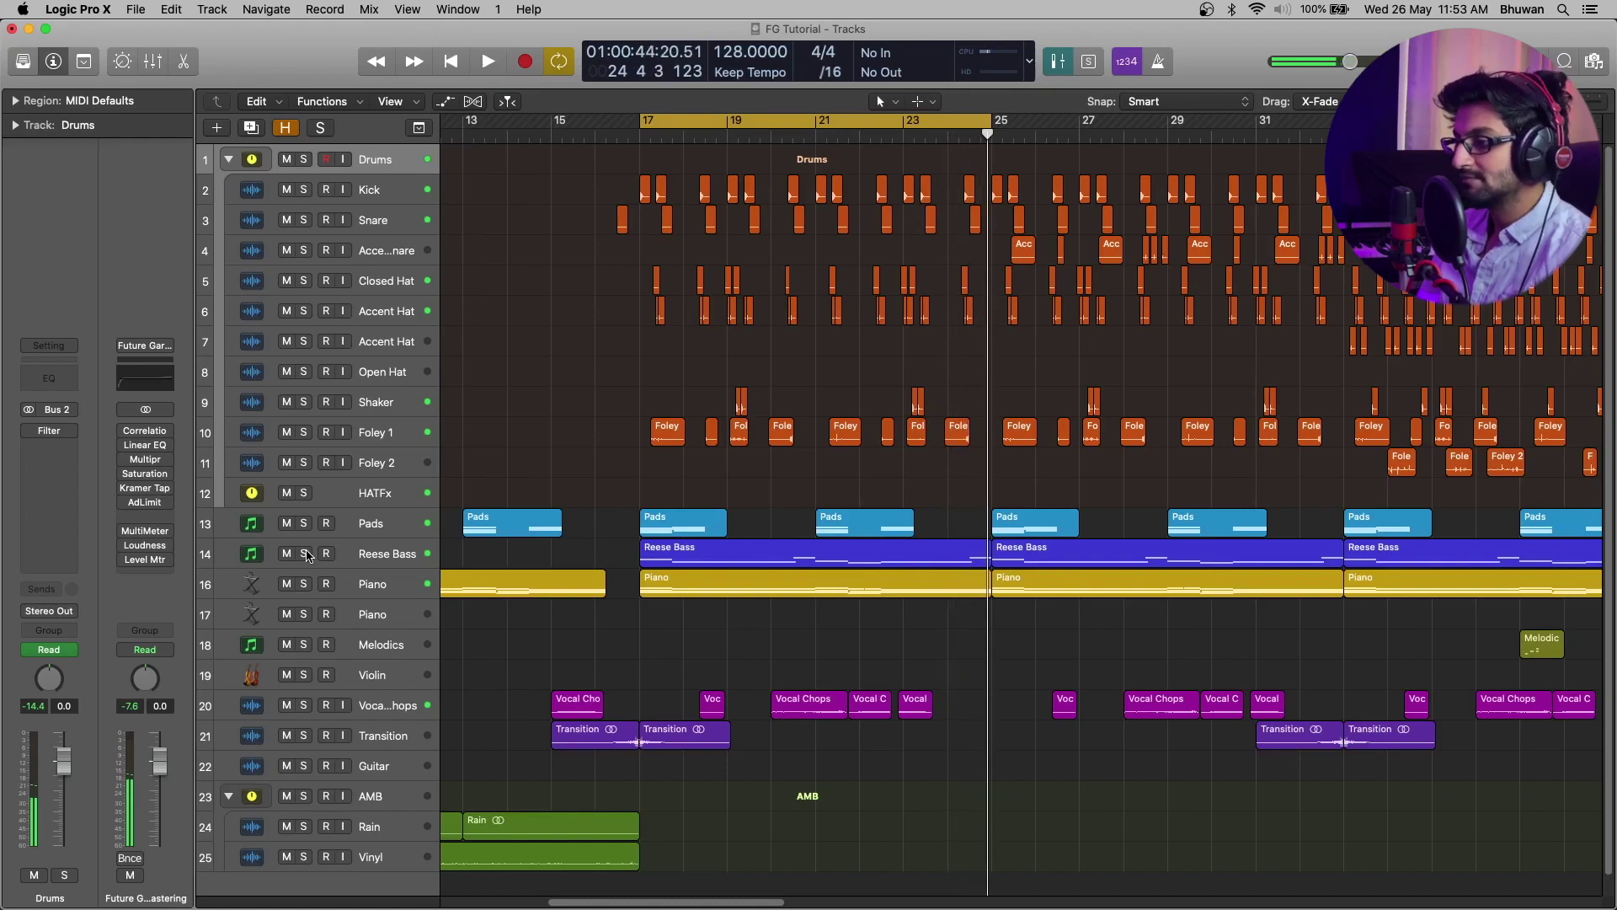
Solo the Reese Bass track, select it and open its Vital synthesizer
left_click(305, 554)
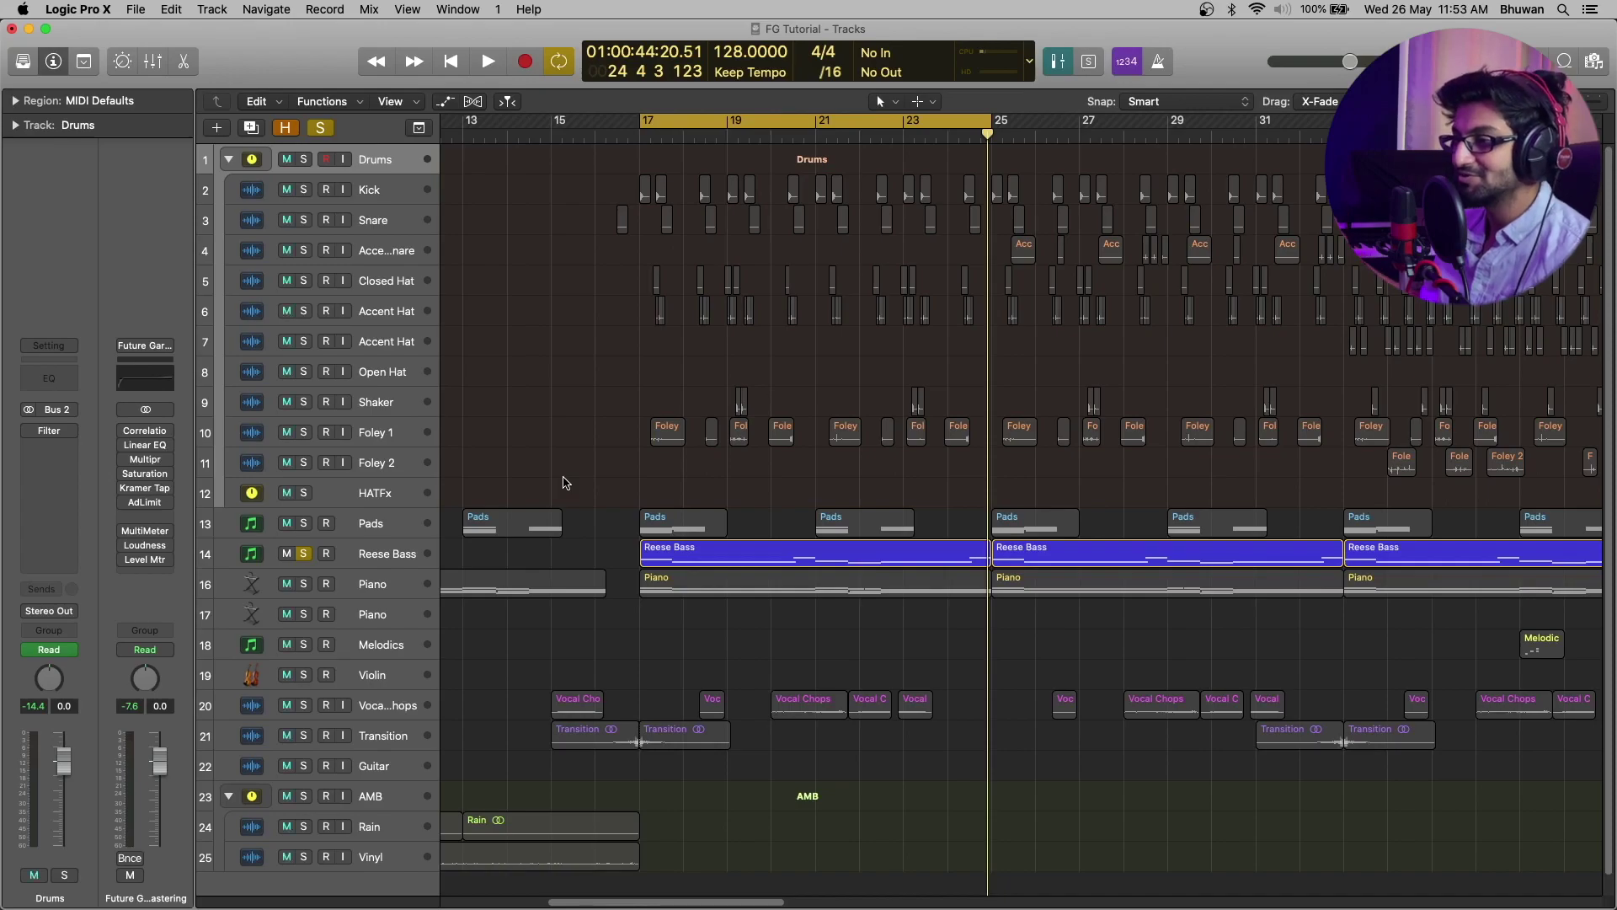
left_click(390, 556)
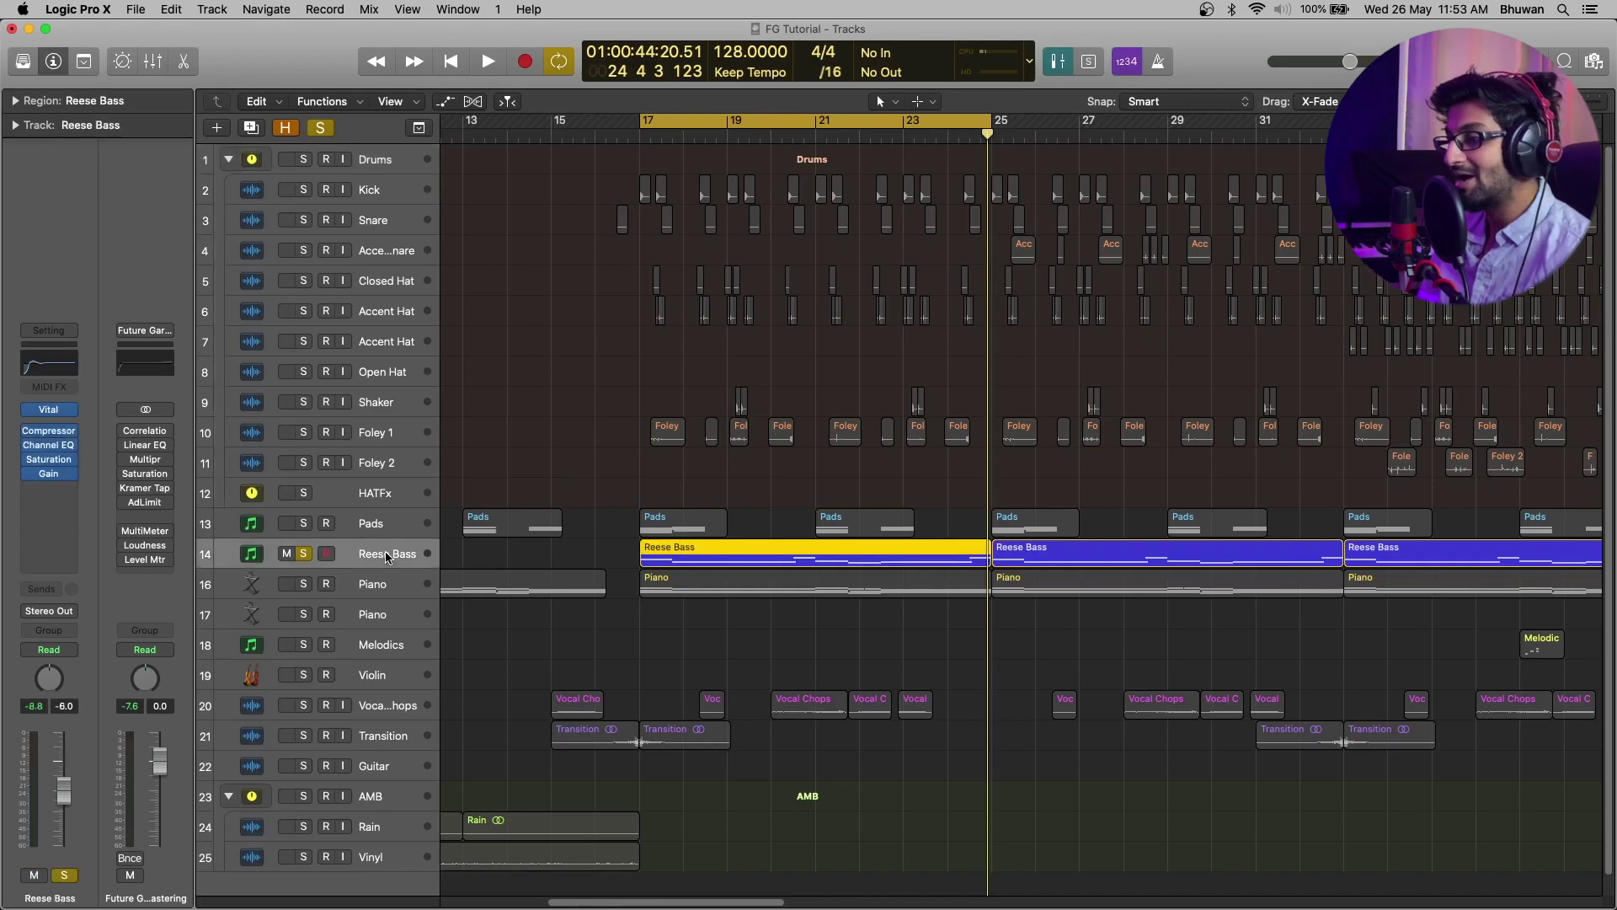
left_click(52, 410)
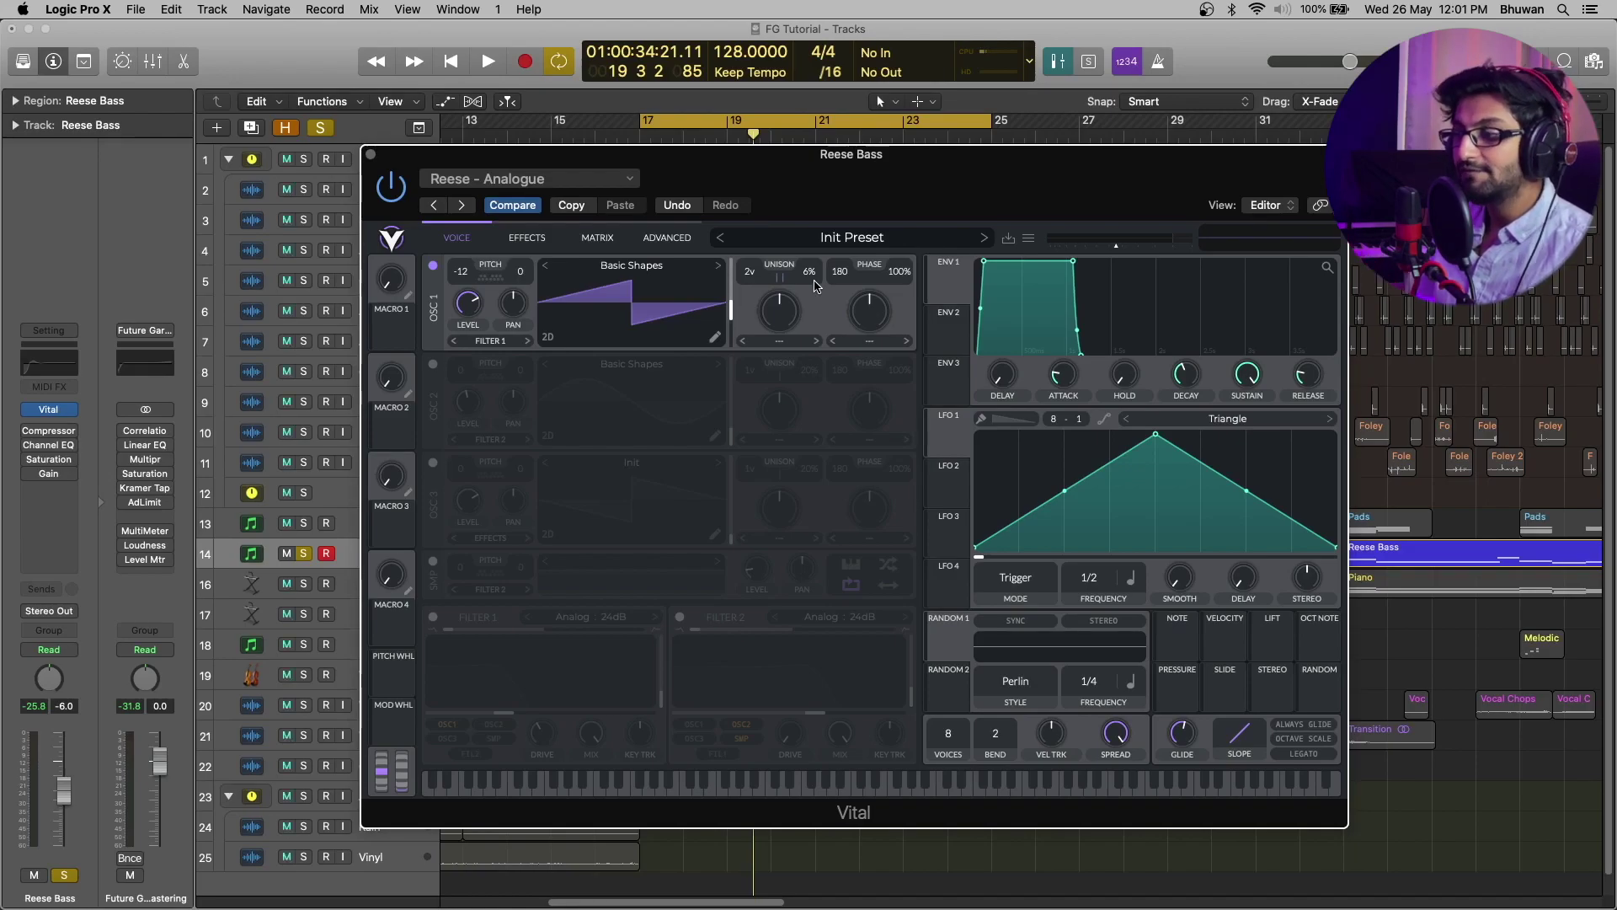
Audition the raw bass patch and raise Vital's master volume slightly
mouse_move(1117, 251)
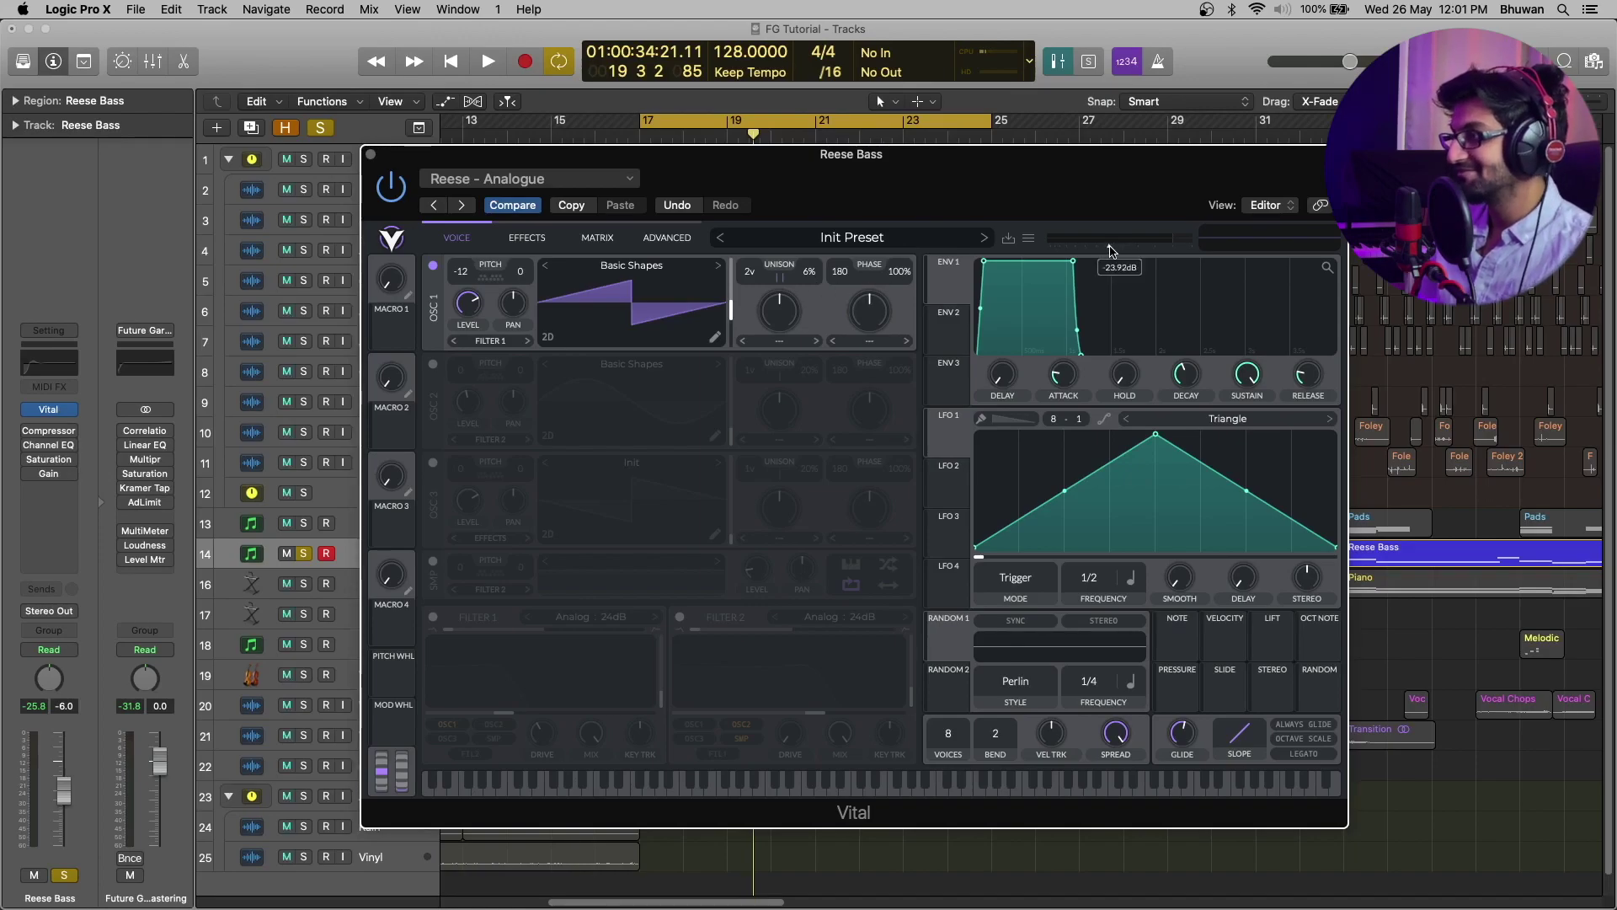
key("space")
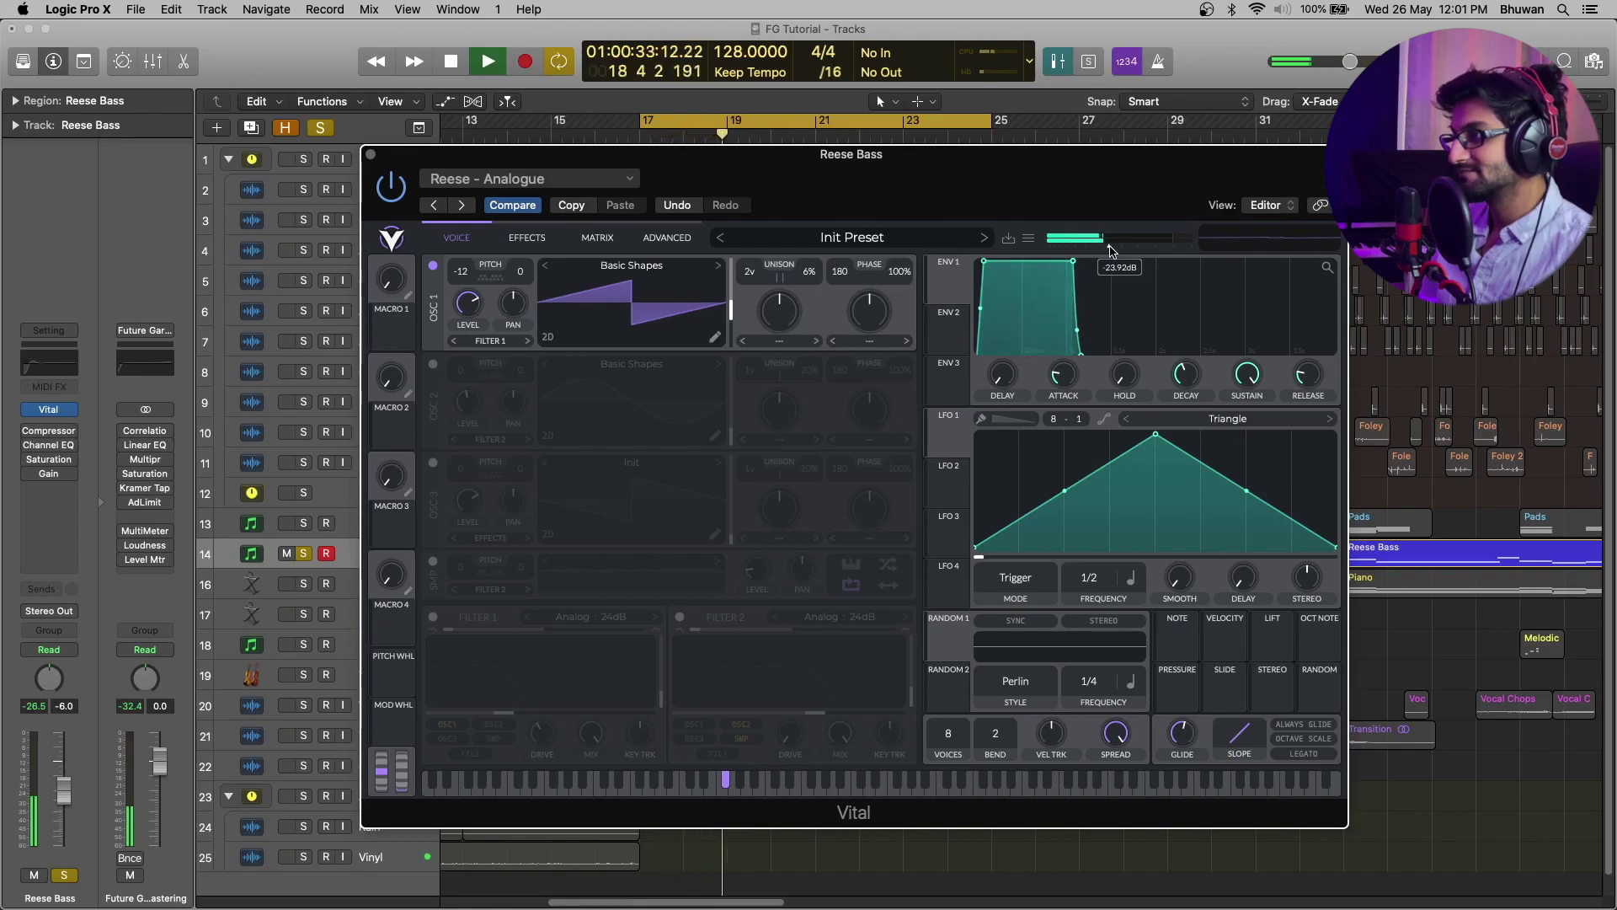
key("space")
left_click_drag(1110, 250, 1139, 250)
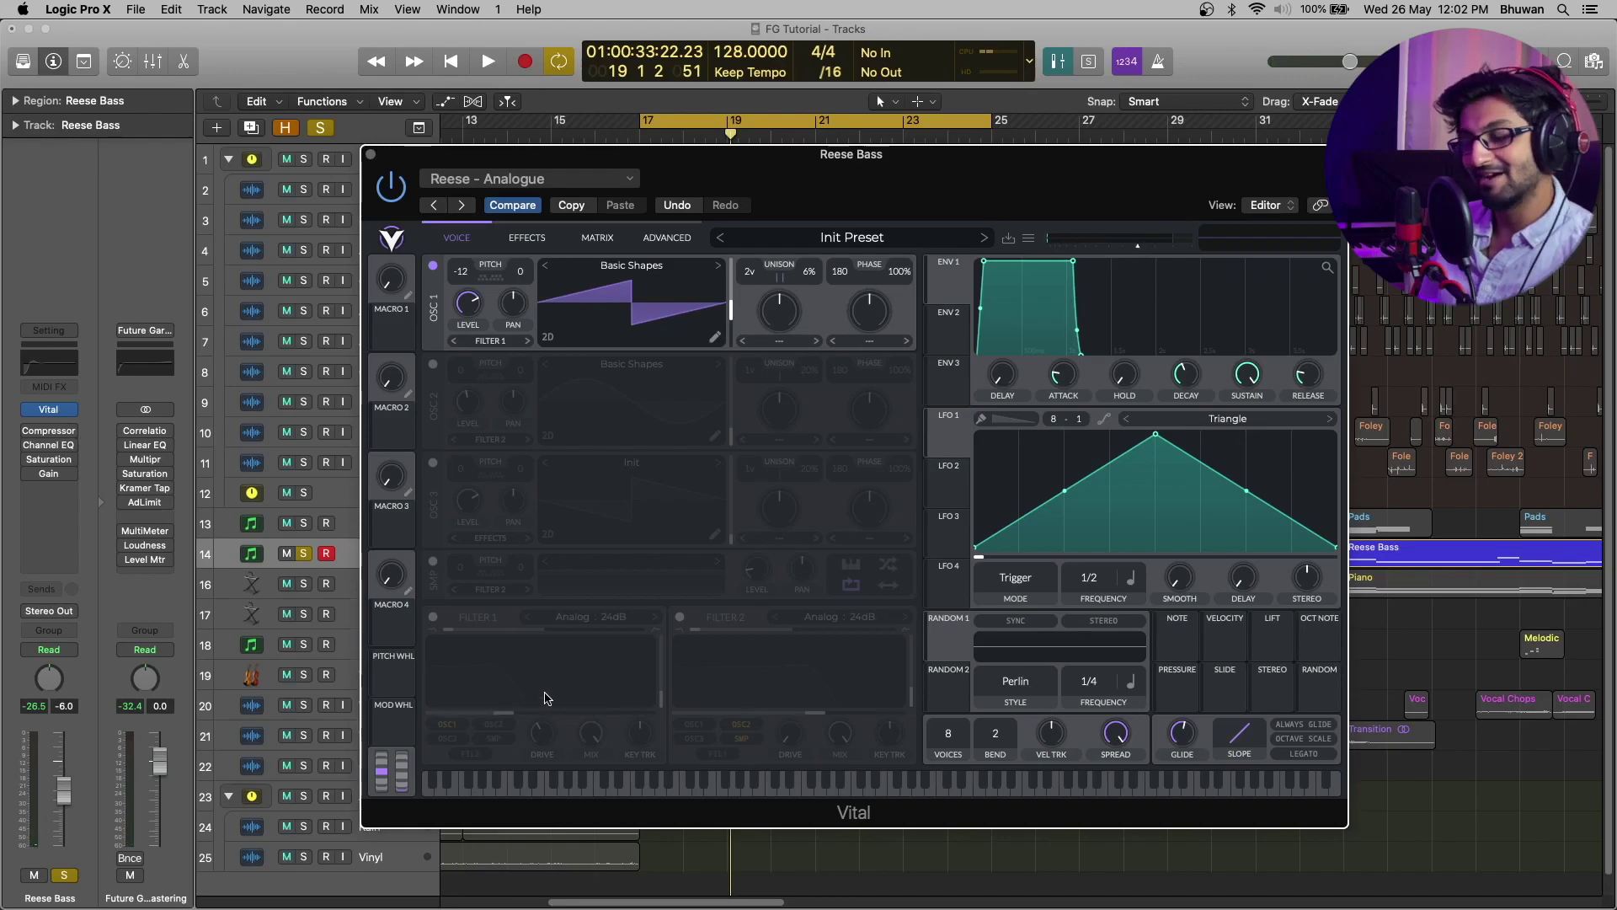
Enable Filter 1 in Vital, lower its cutoff to about -9.4 semitones and audition the filtered bass
left_click(433, 618)
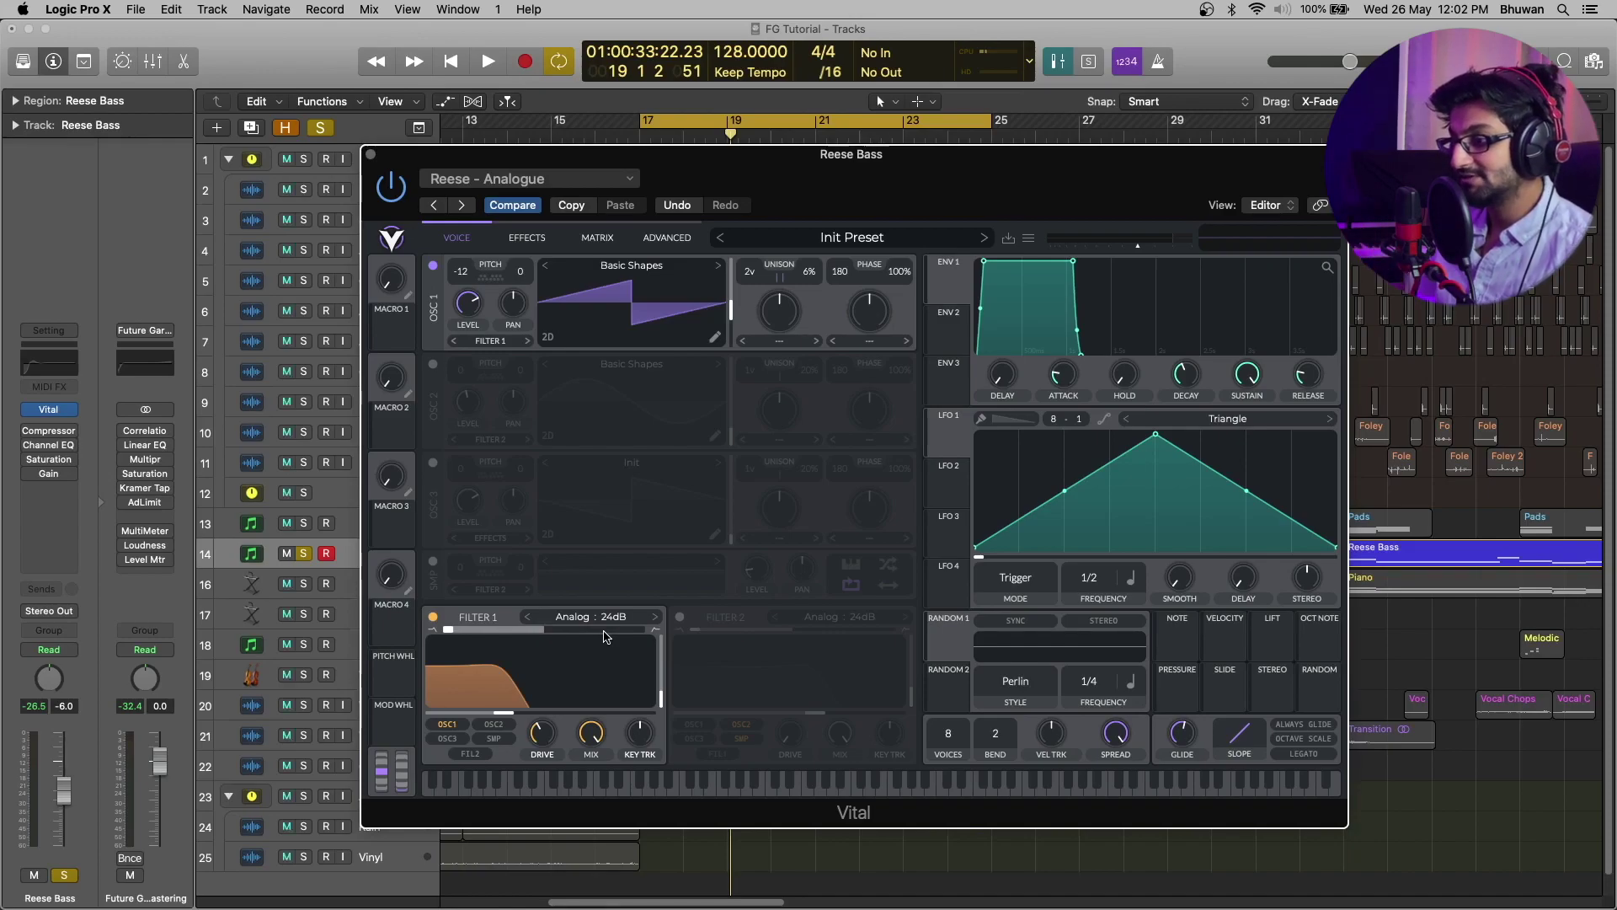
mouse_move(542, 742)
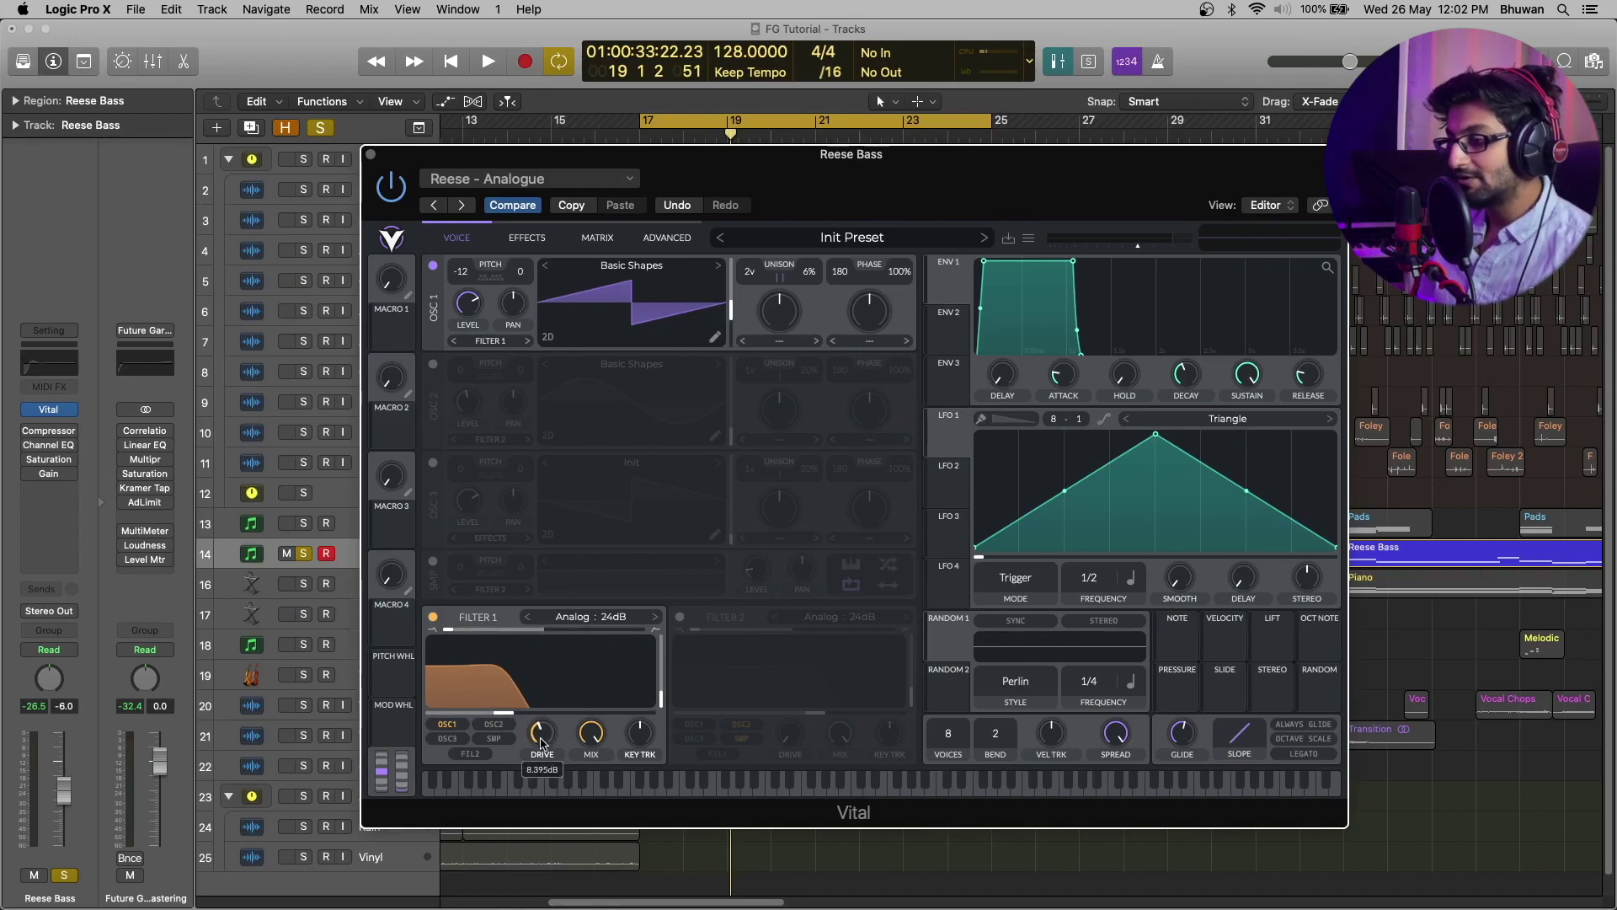
mouse_move(661, 699)
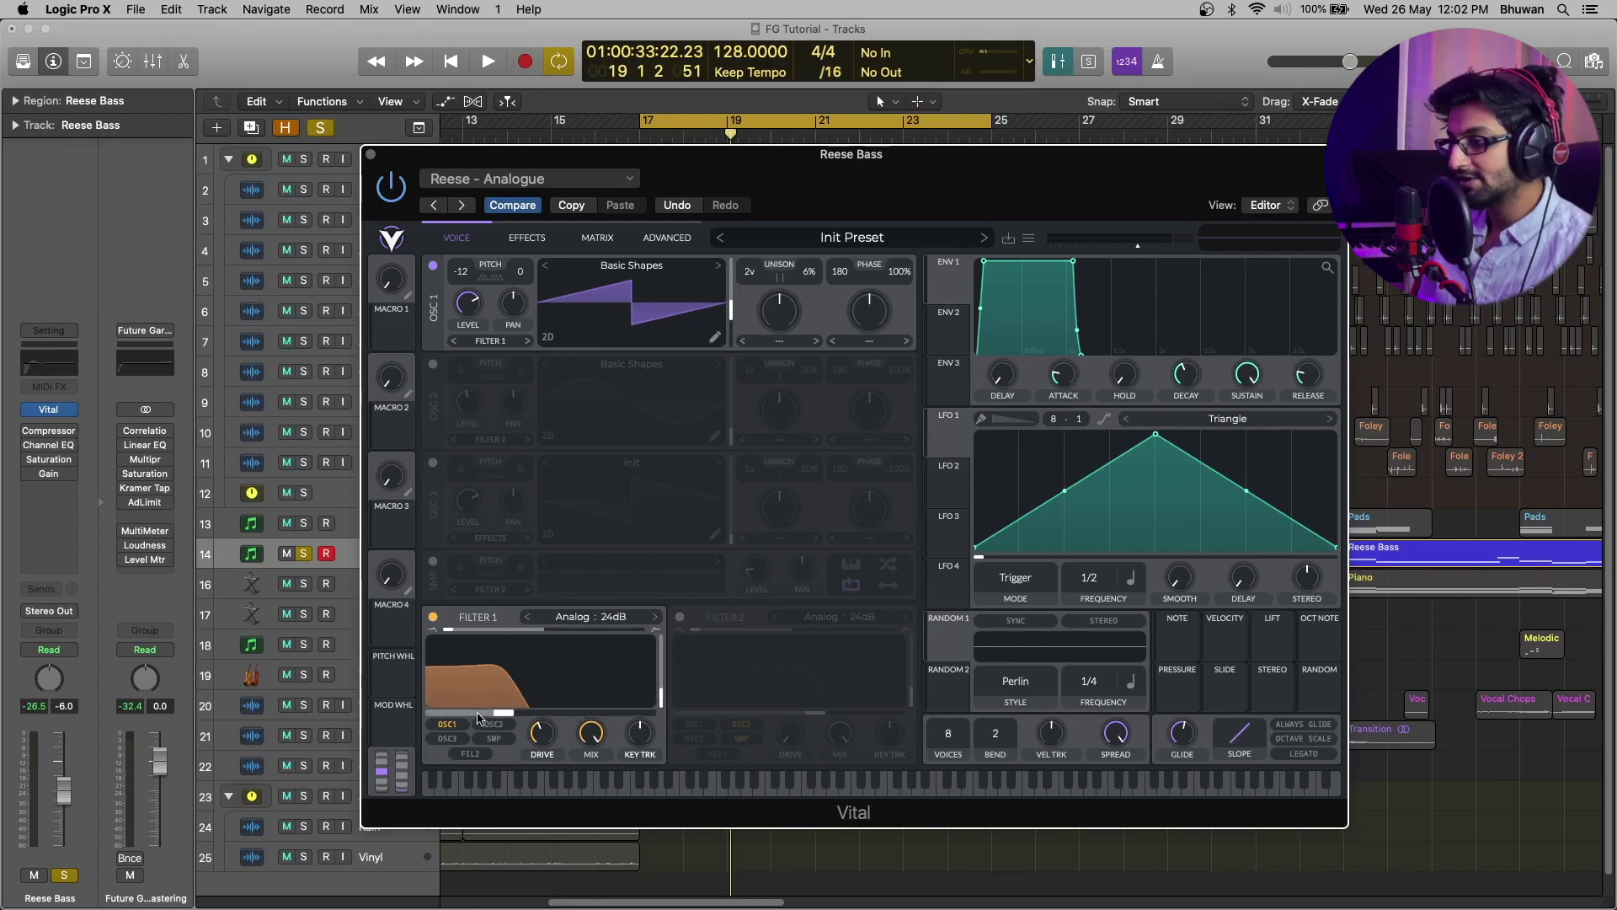
left_click_drag(511, 714, 508, 714)
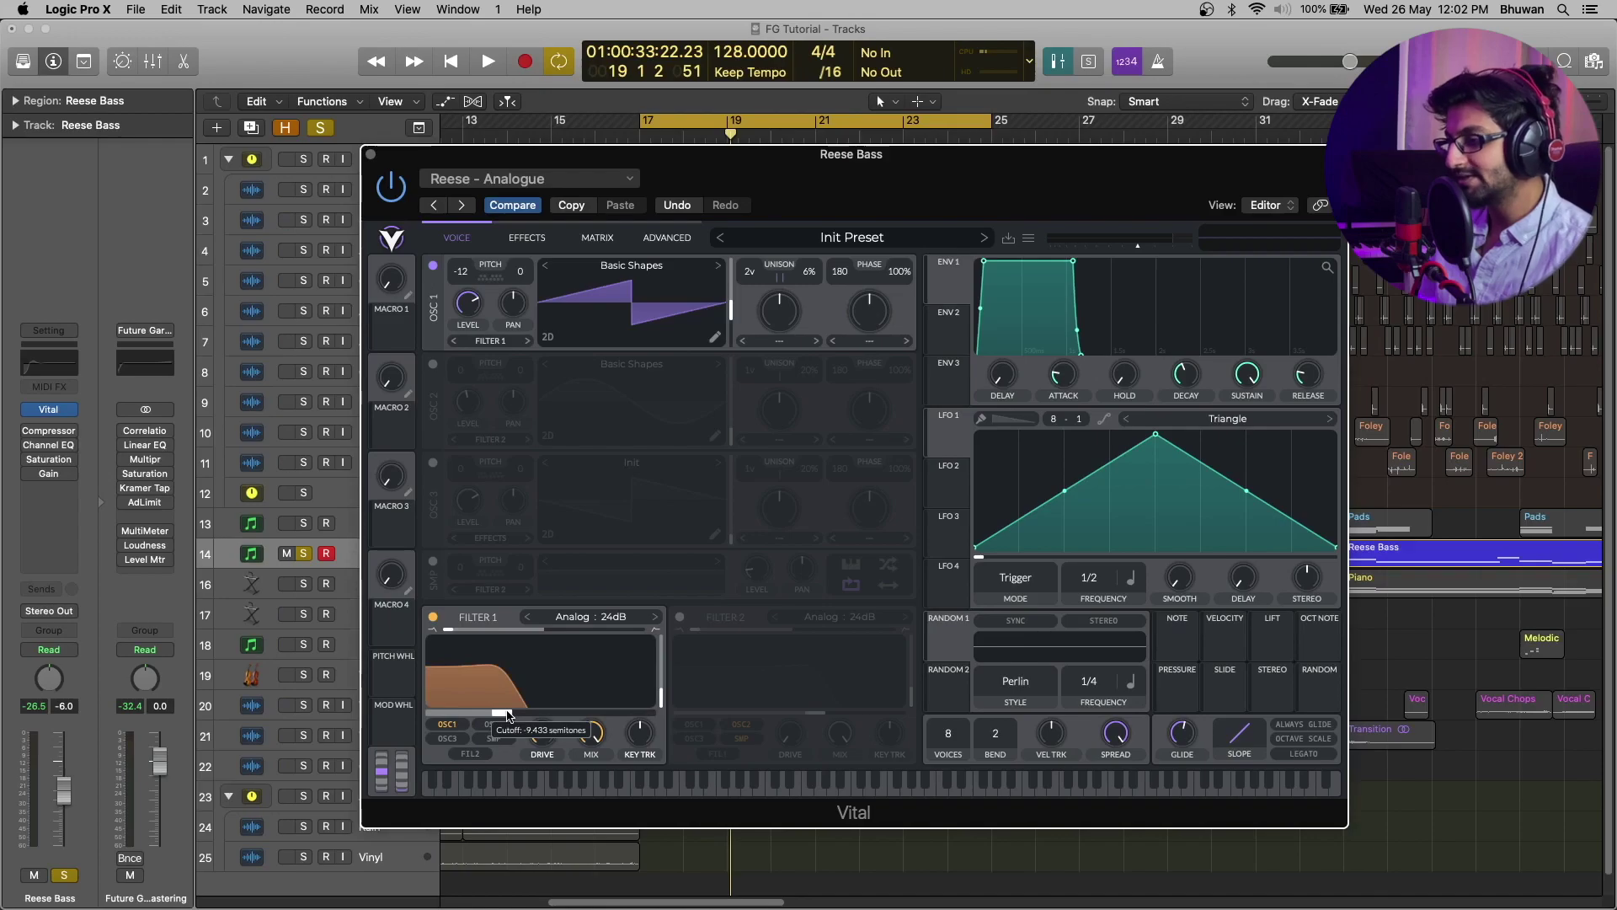
key("space")
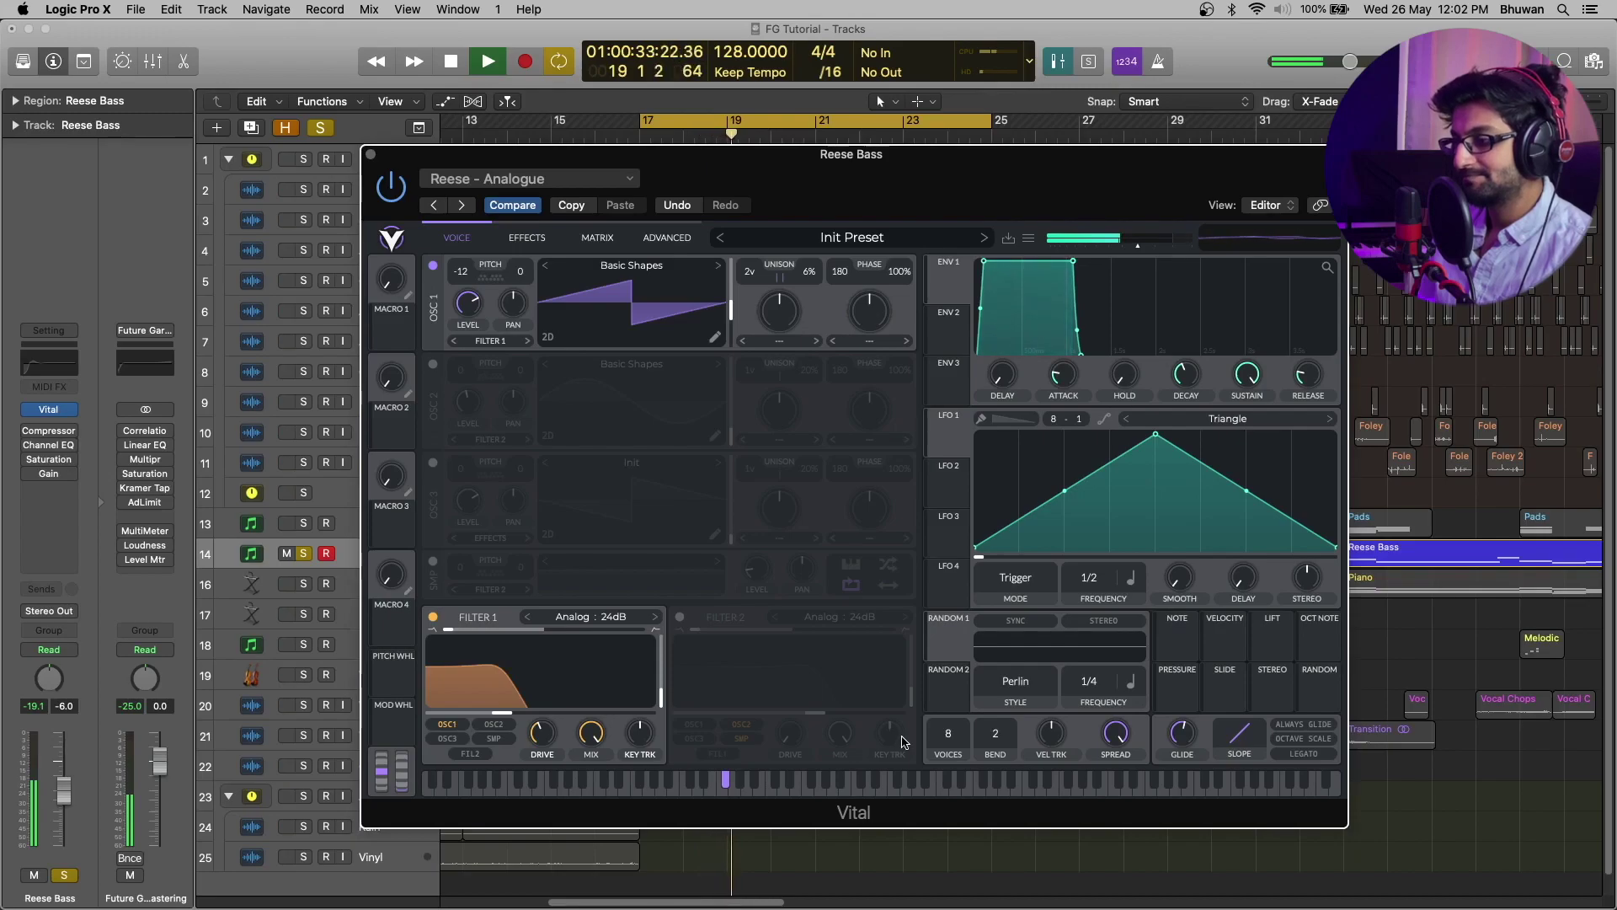
key("space")
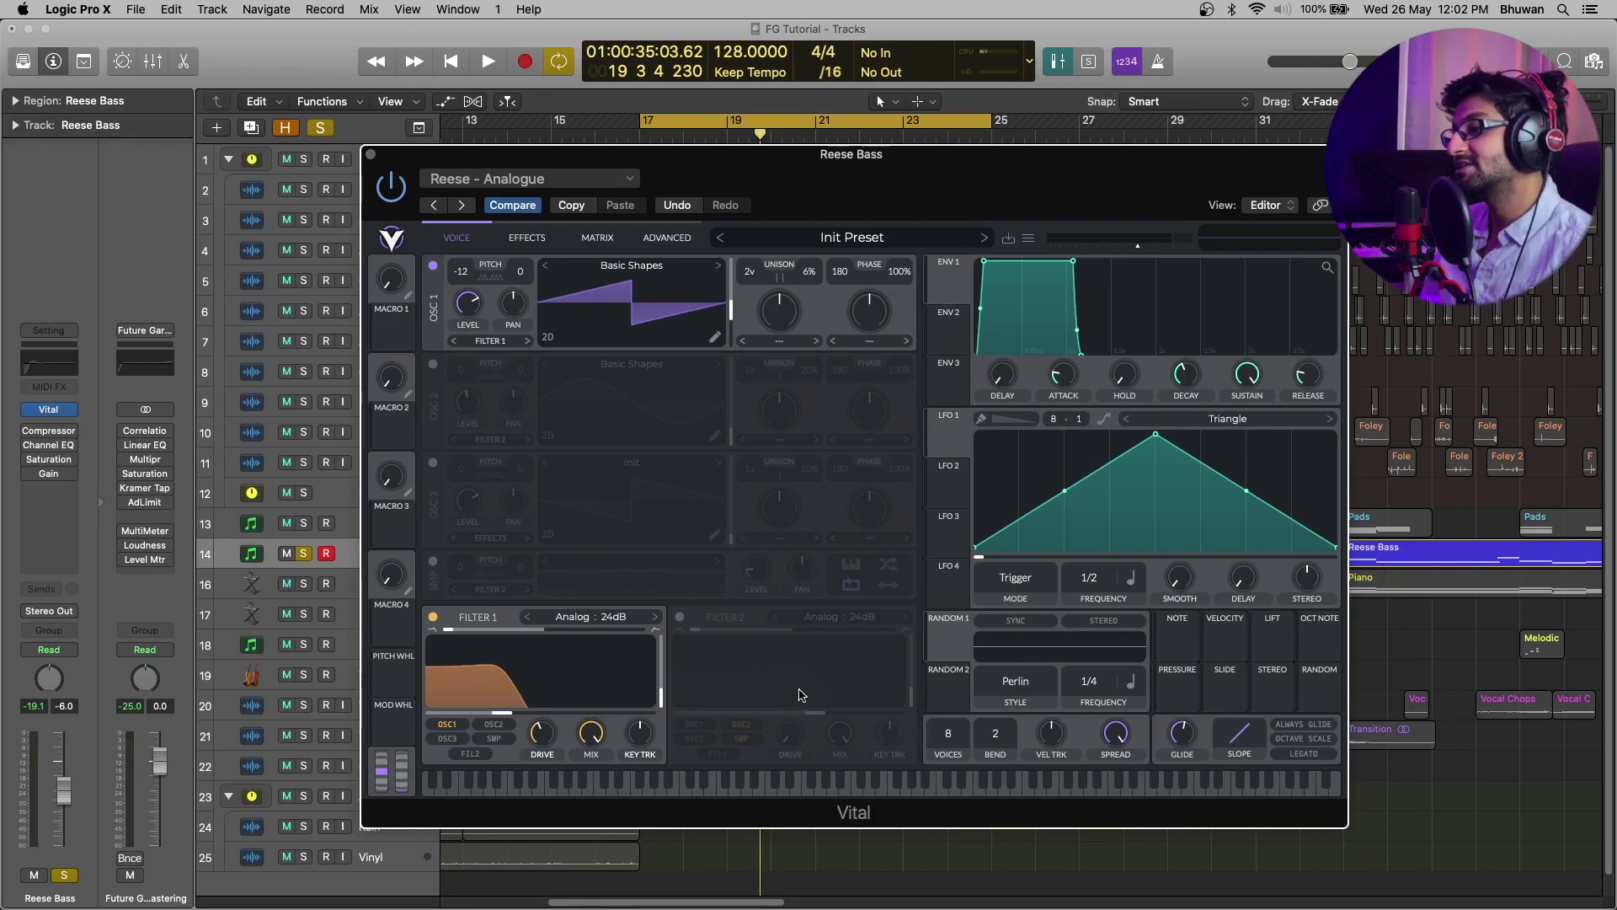
Enable oscillator 2 and Filter 2, comparing the playing bass with Filter 2 off and on, and close Vital
left_click(434, 365)
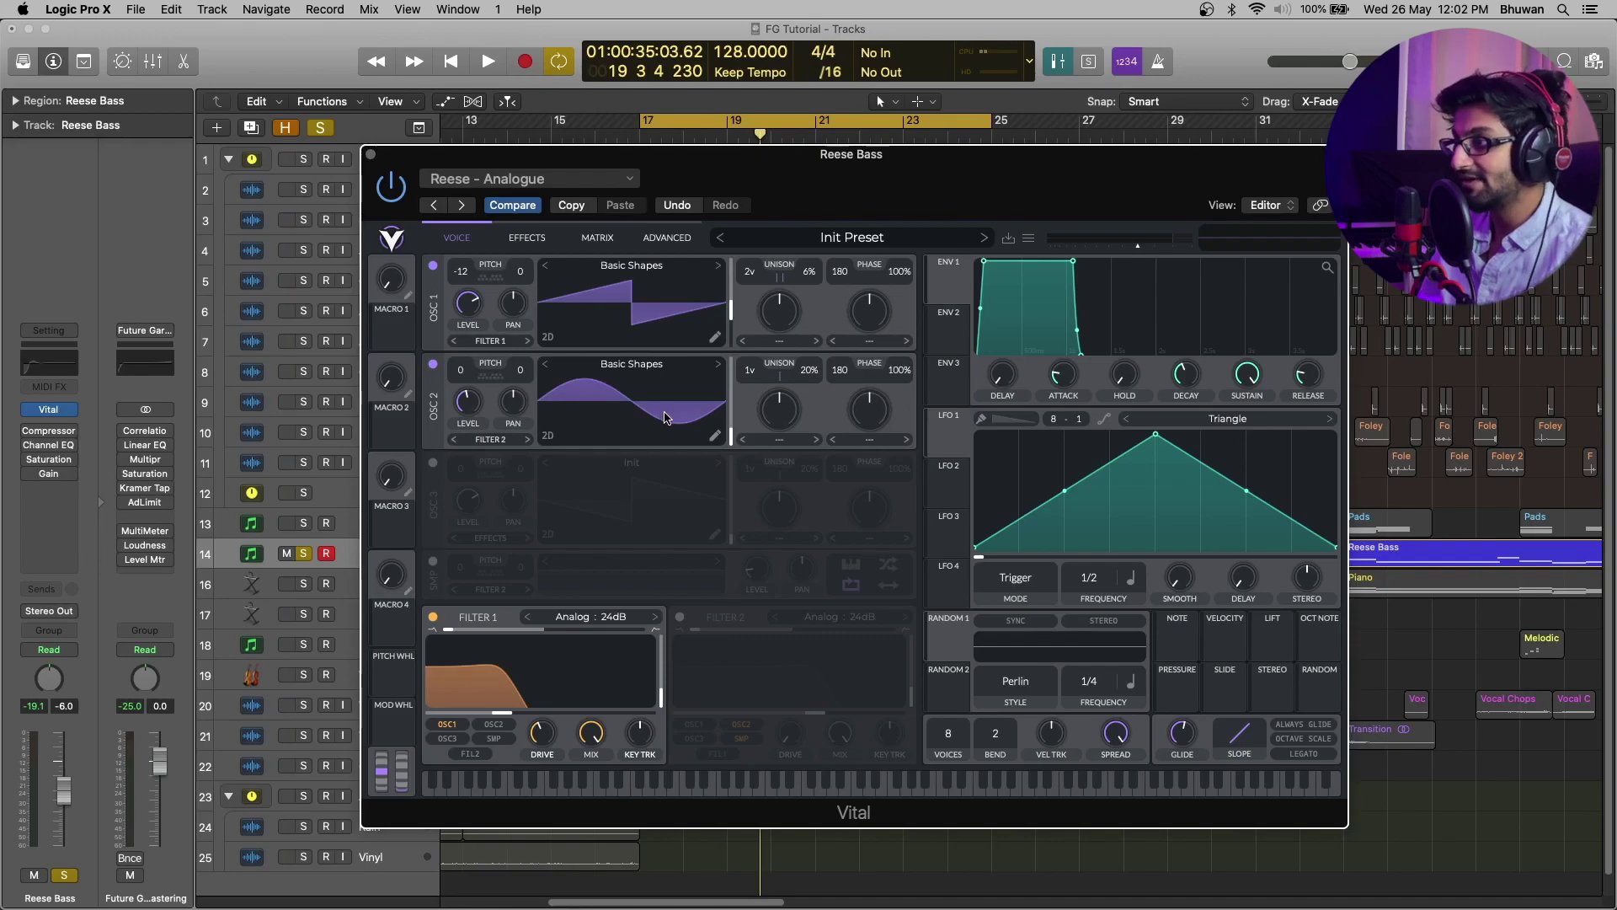
left_click(679, 618)
key("space")
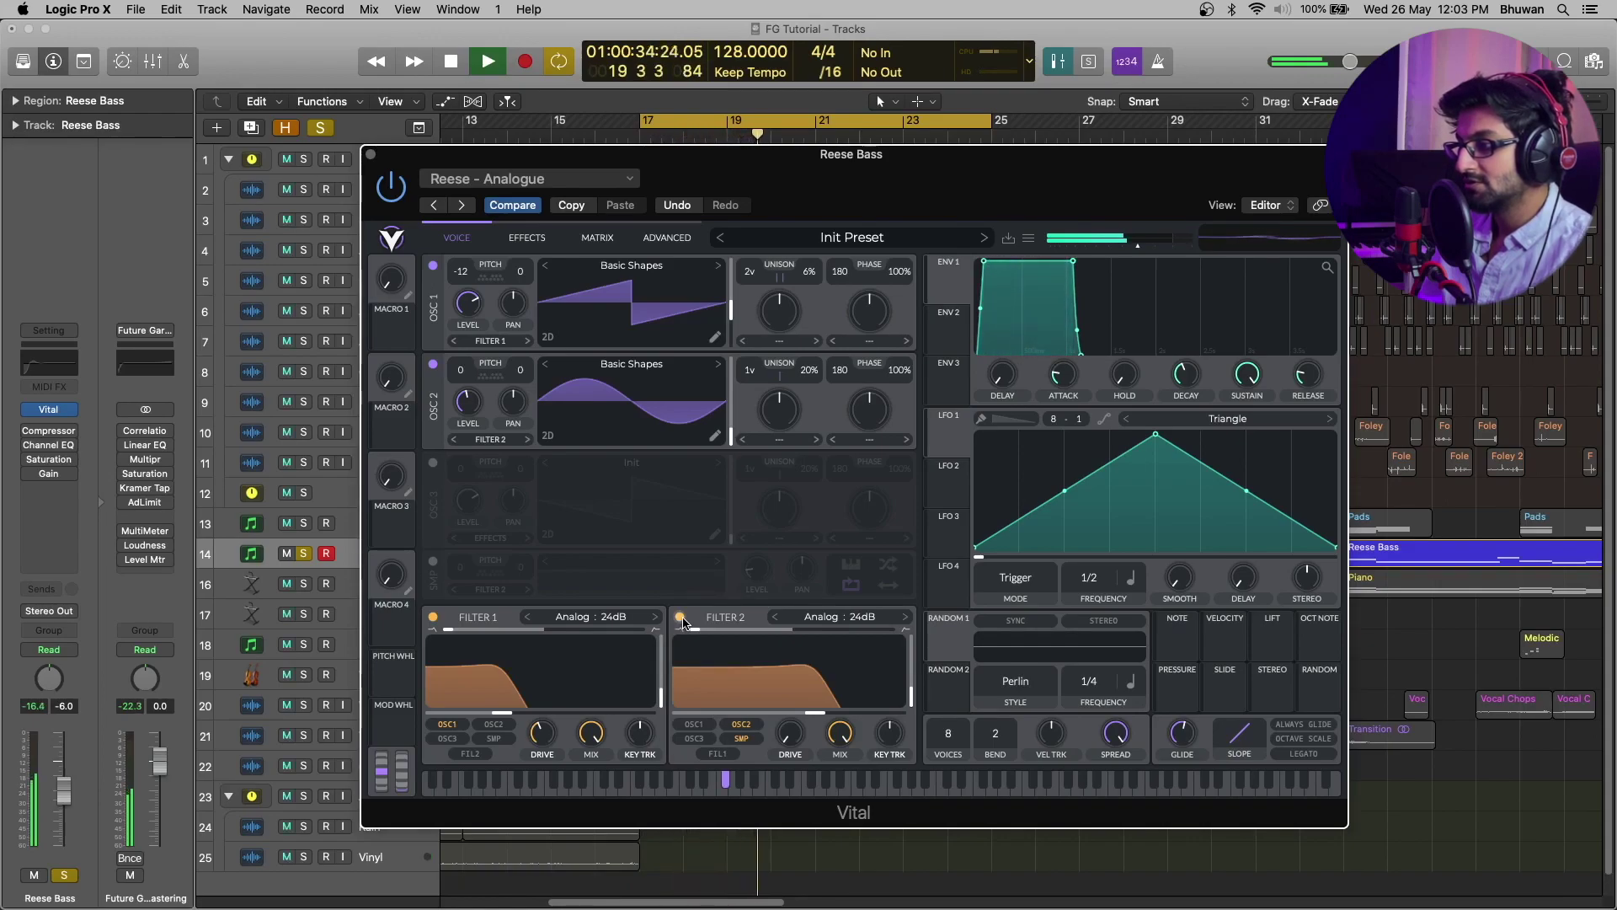
left_click(679, 617)
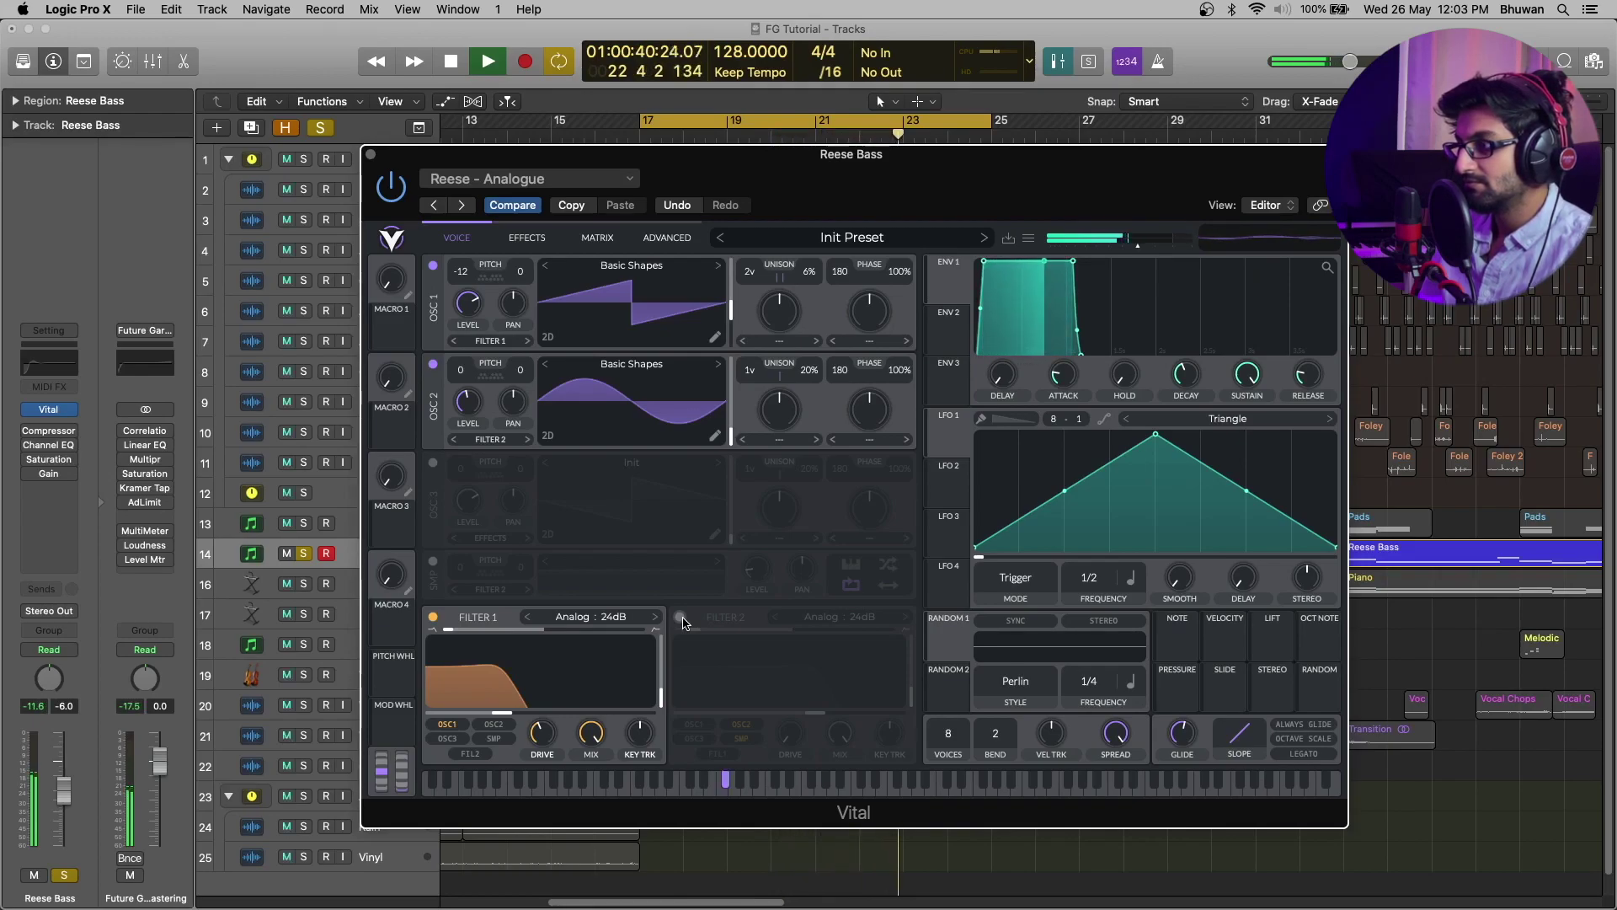
left_click(681, 619)
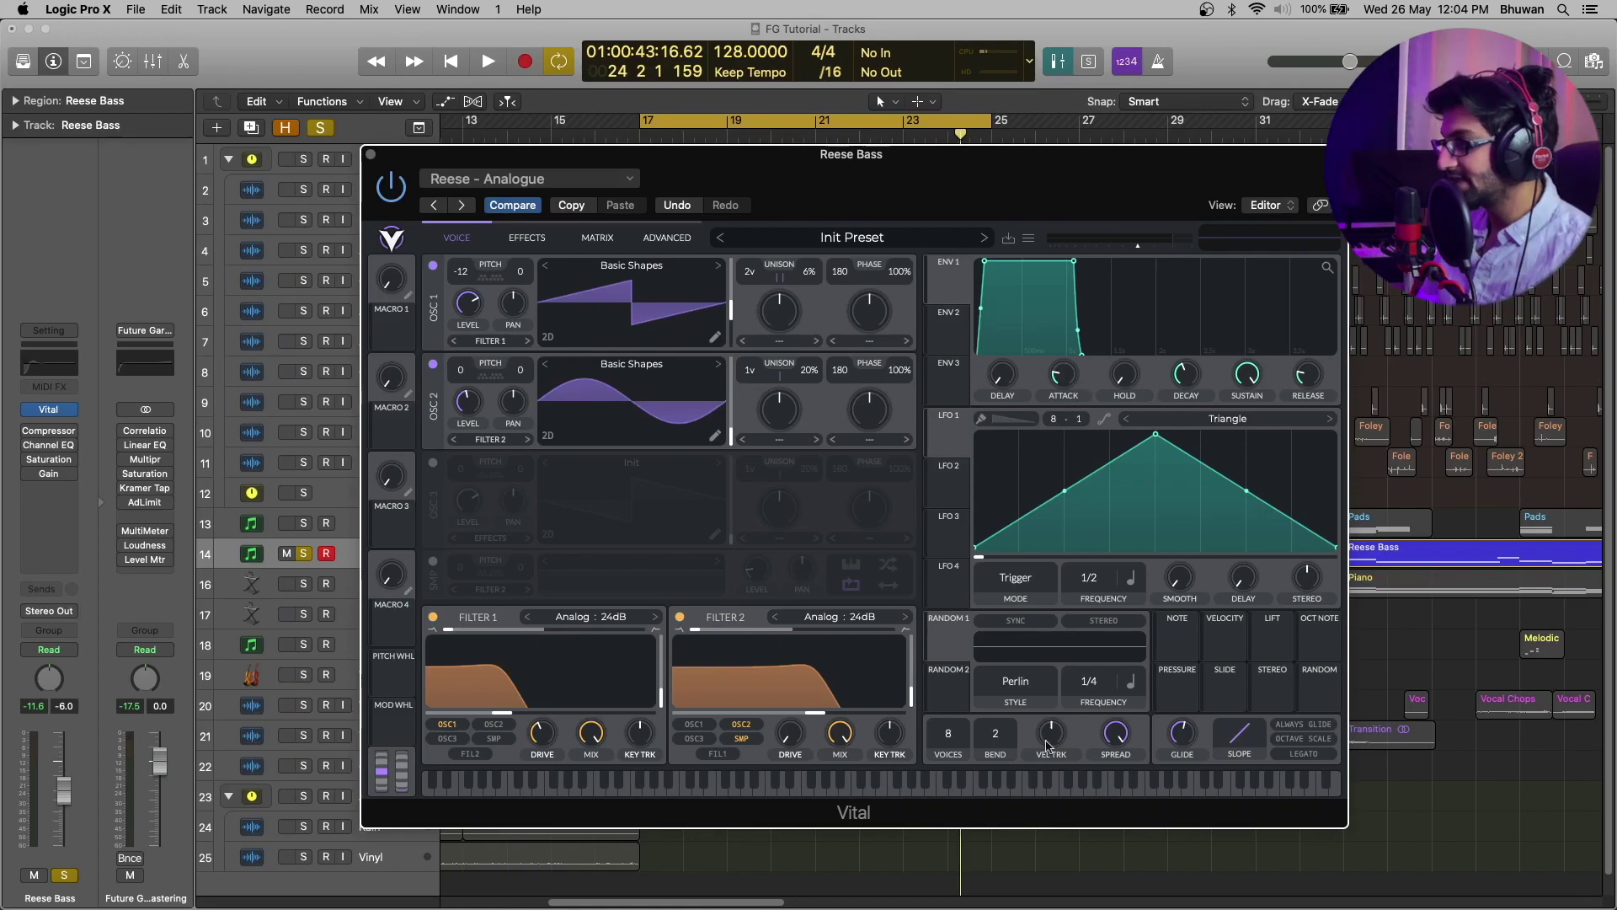
mouse_move(1185, 745)
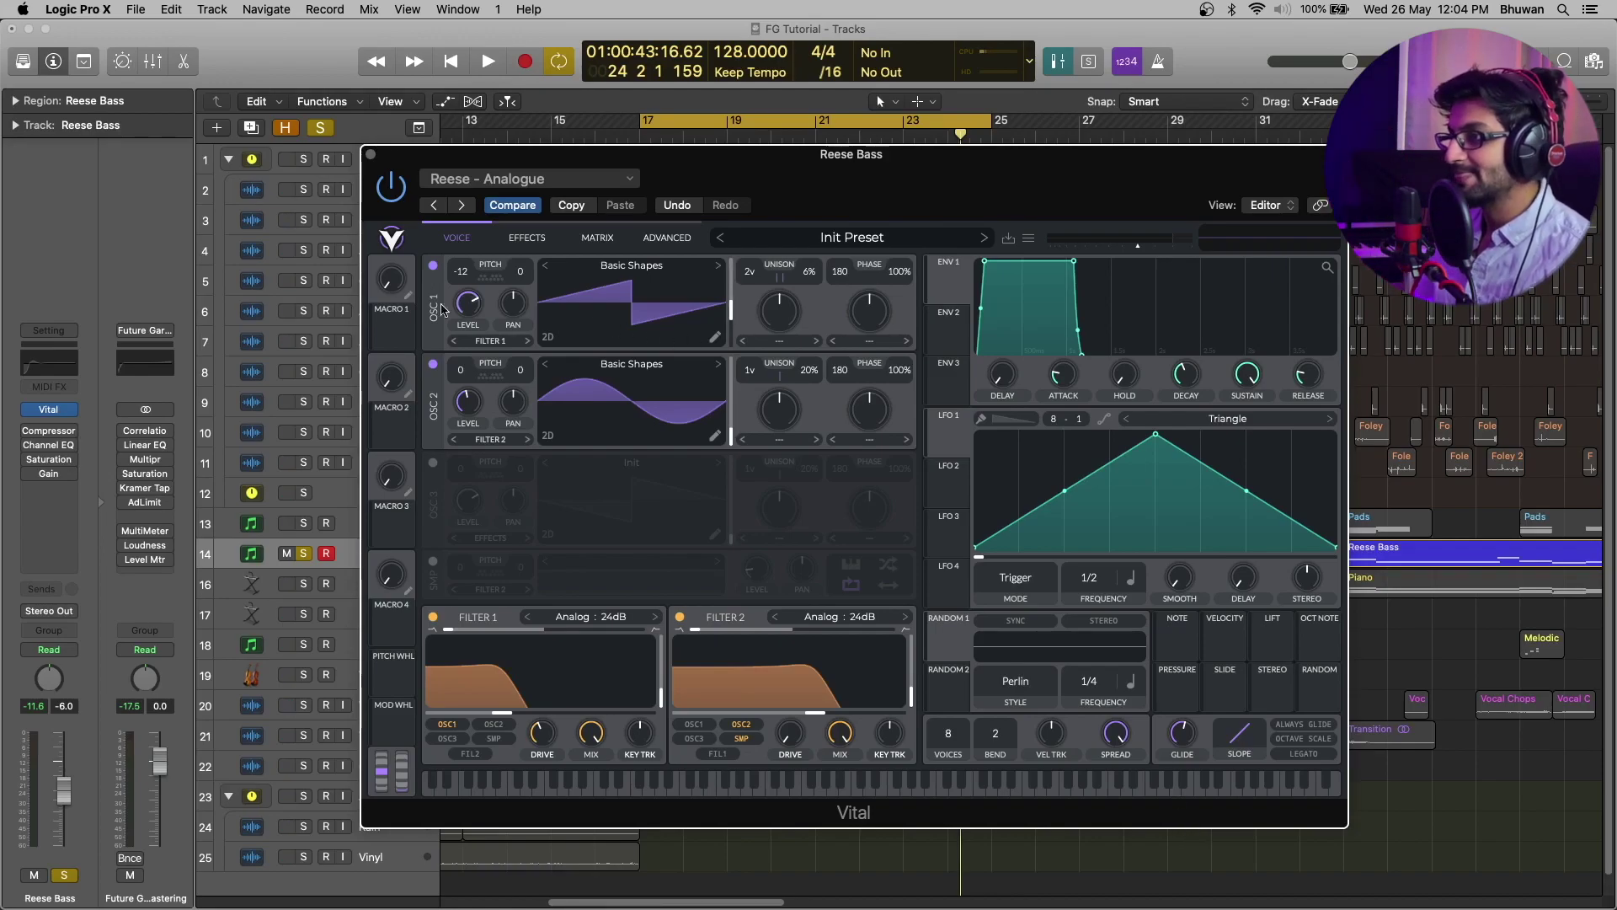
key("super+w")
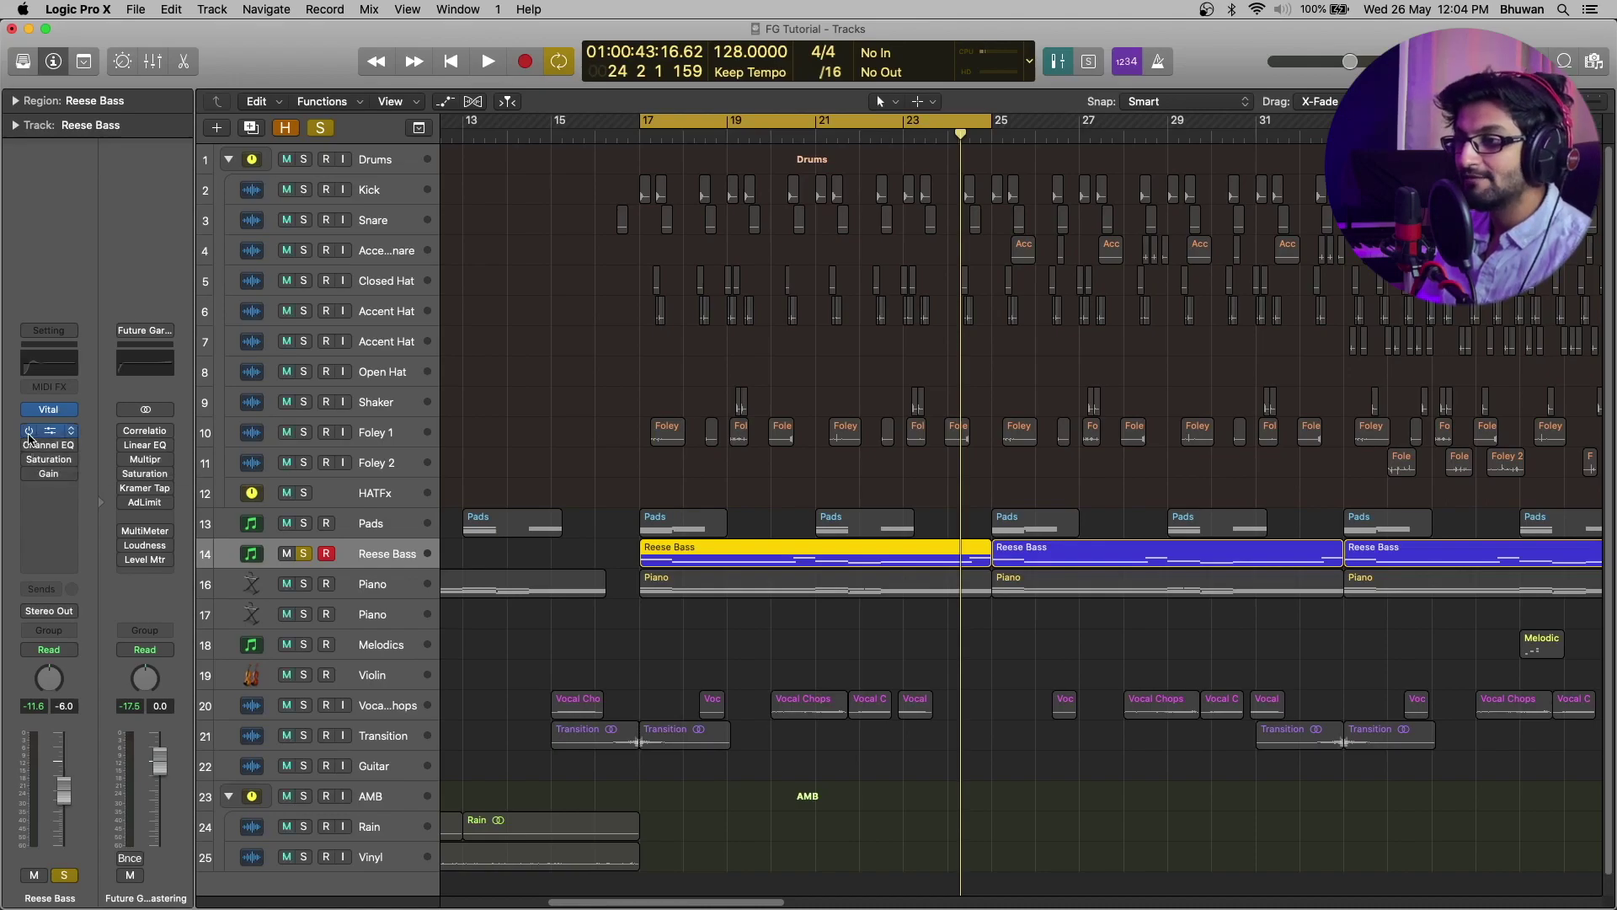
Open the Reese Bass Compressor in its Meter display and set the side chain source to the Kick track
left_click(50, 434)
left_click_drag(474, 44, 866, 157)
mouse_move(728, 551)
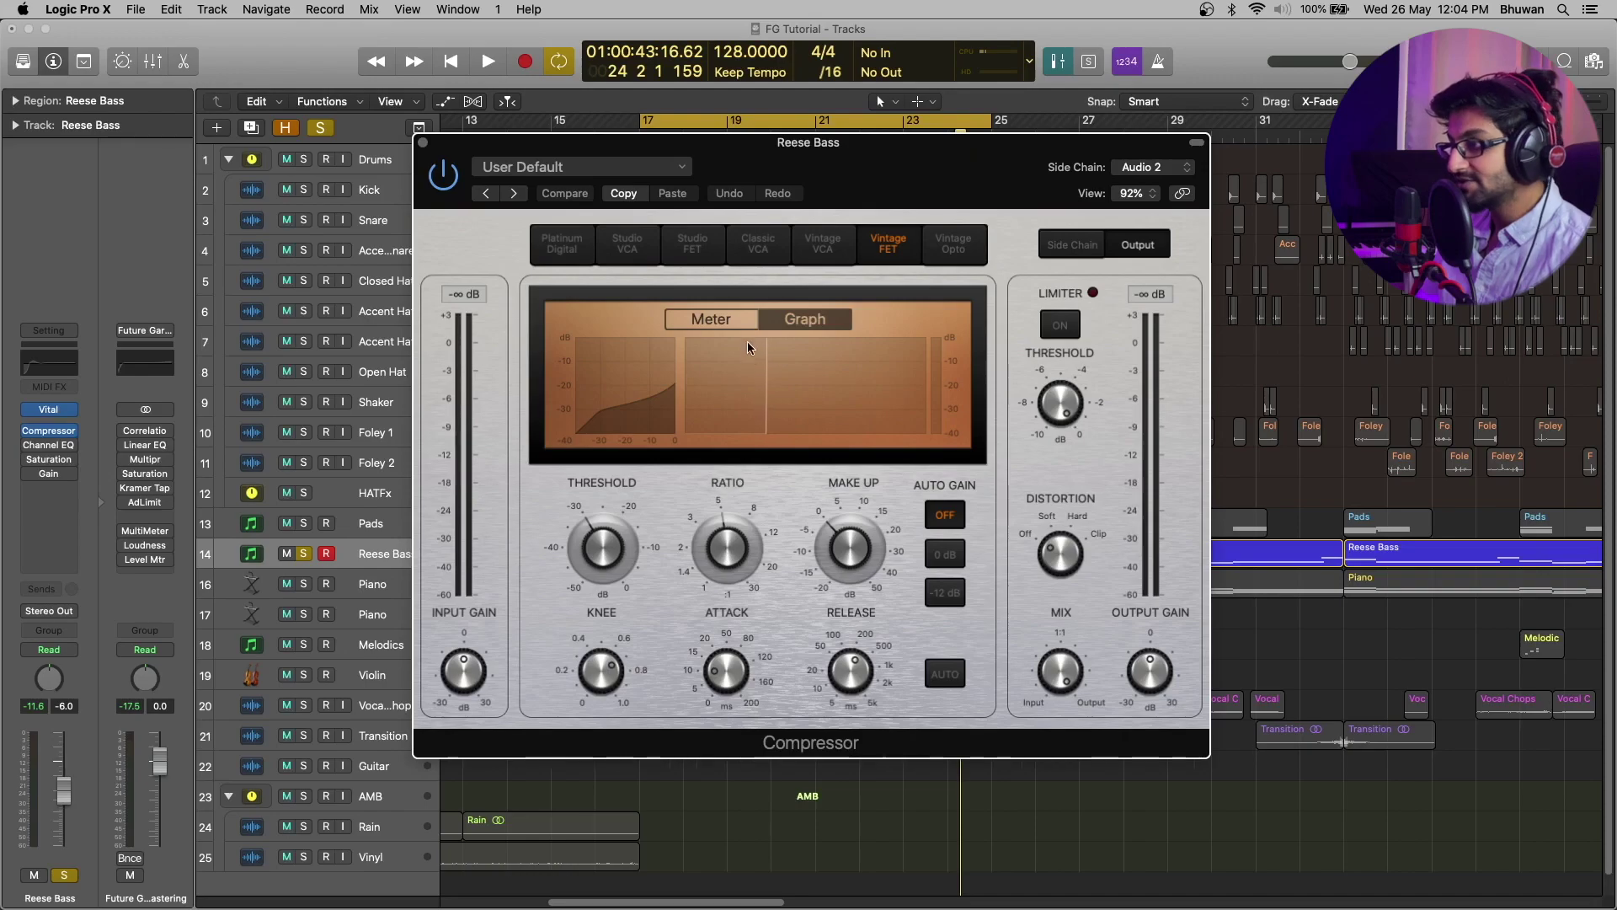
left_click(711, 319)
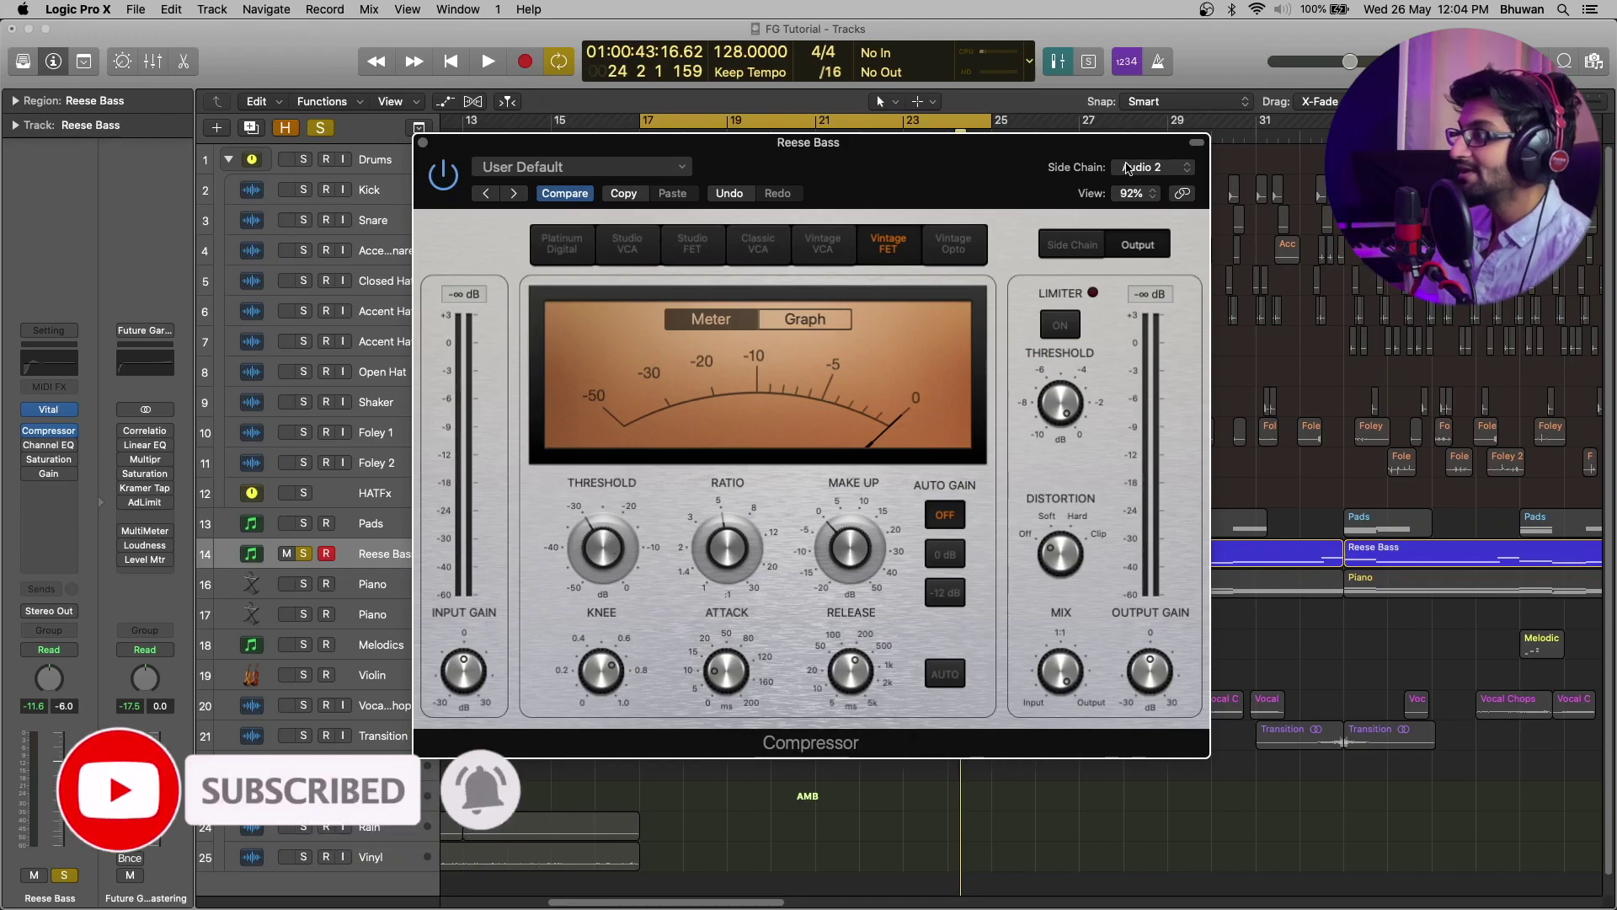
left_click(1148, 166)
left_click(1148, 253)
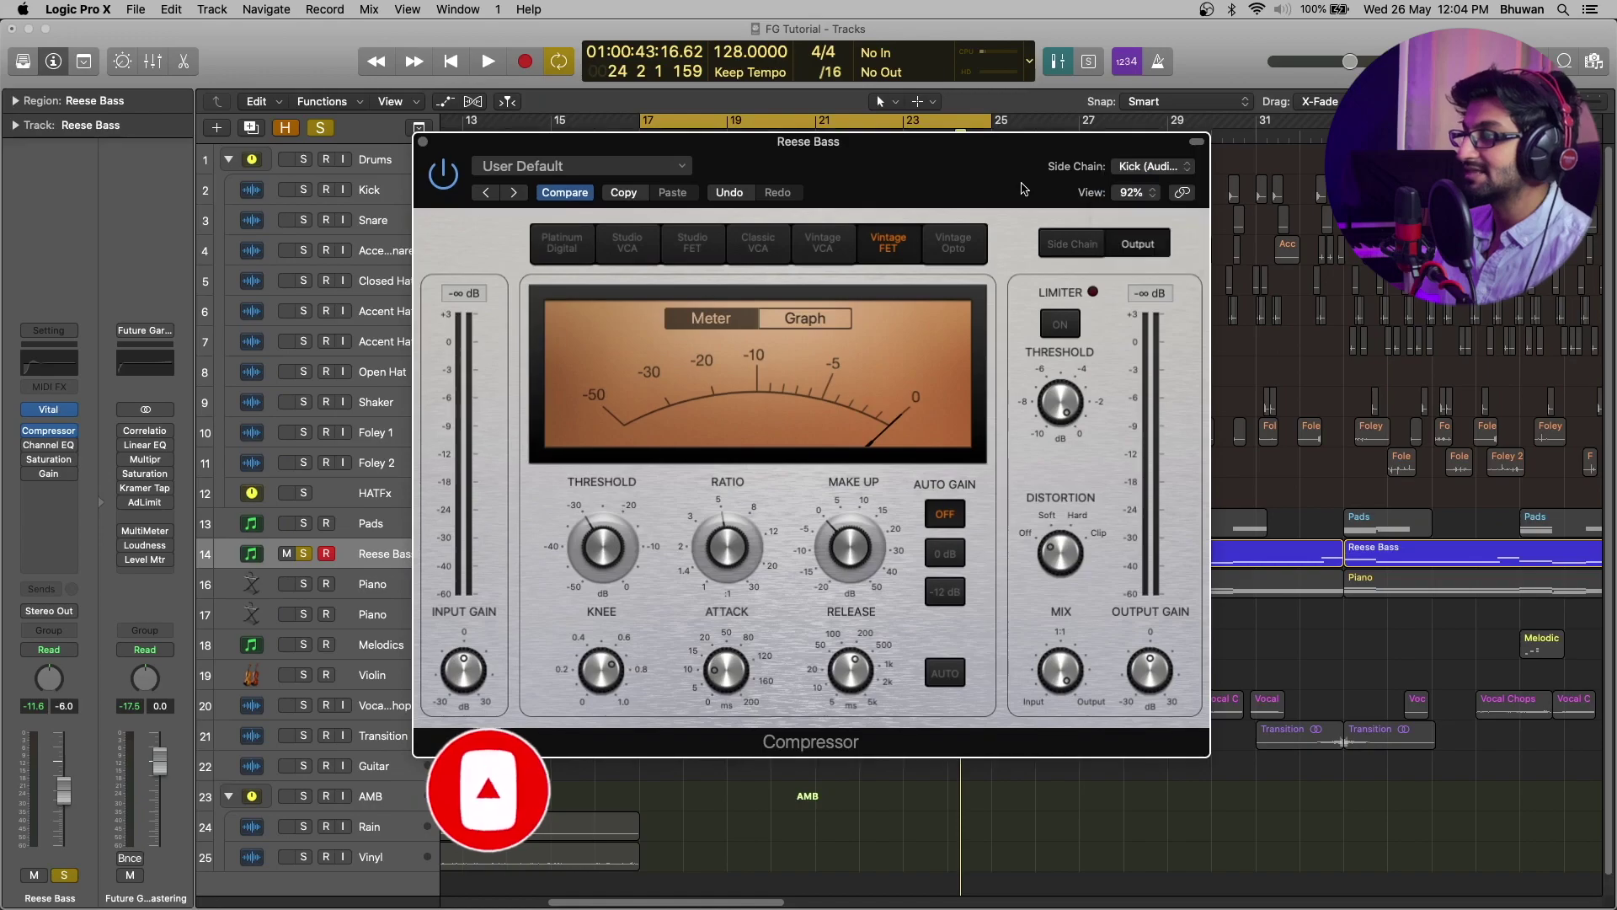
Review the Compressor's settings and play the bass while viewing the gain reduction on the Graph display
mouse_move(854, 571)
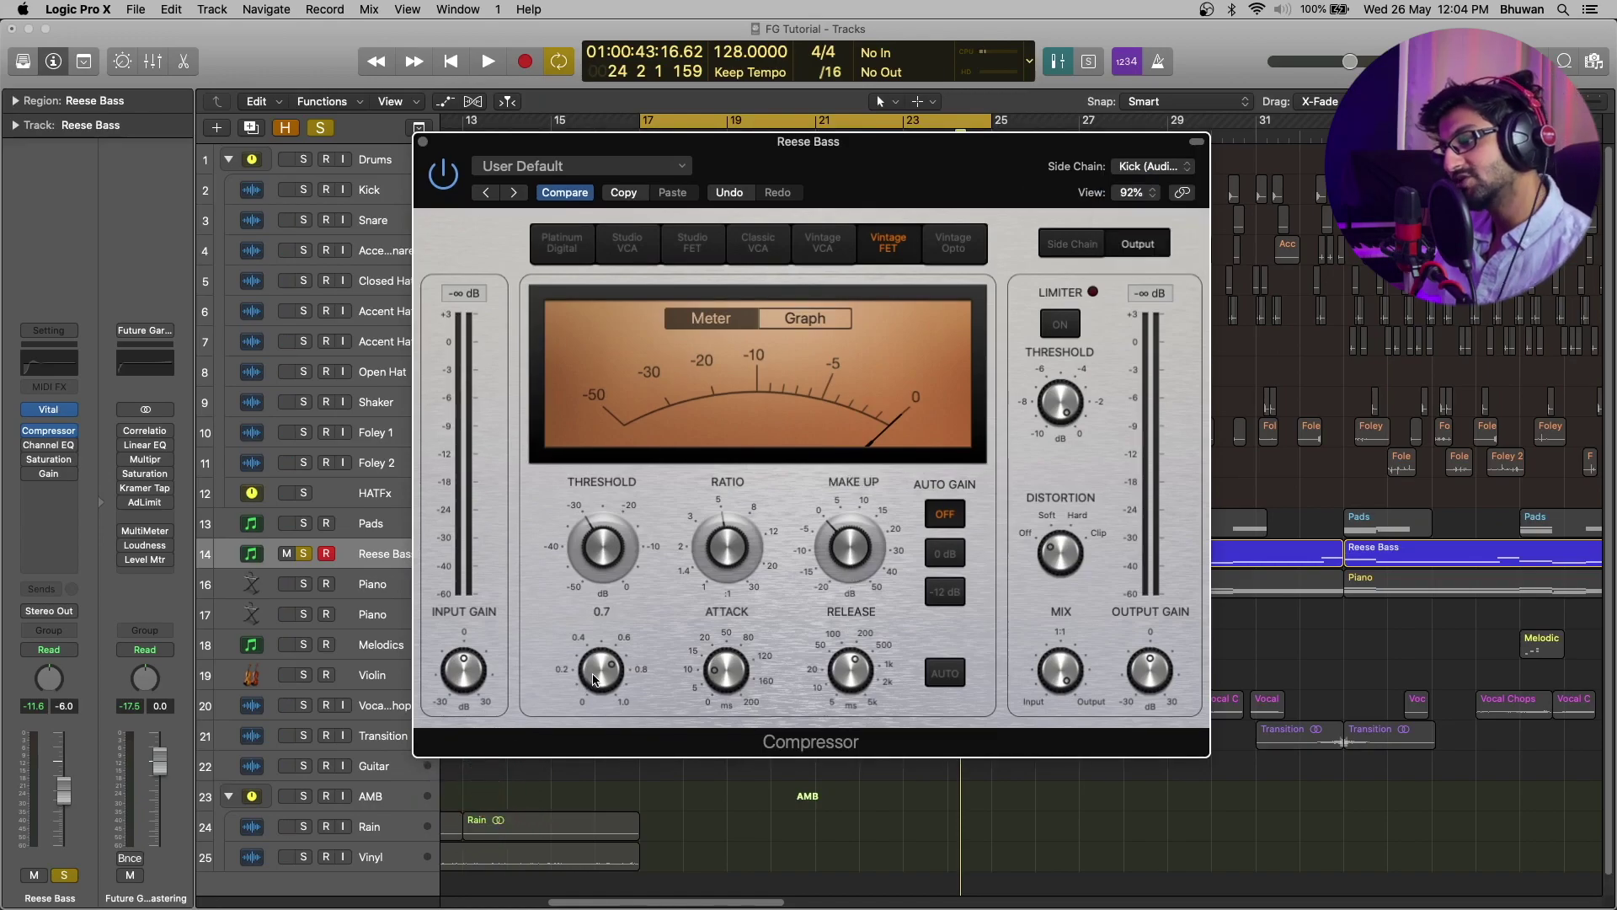
mouse_move(741, 684)
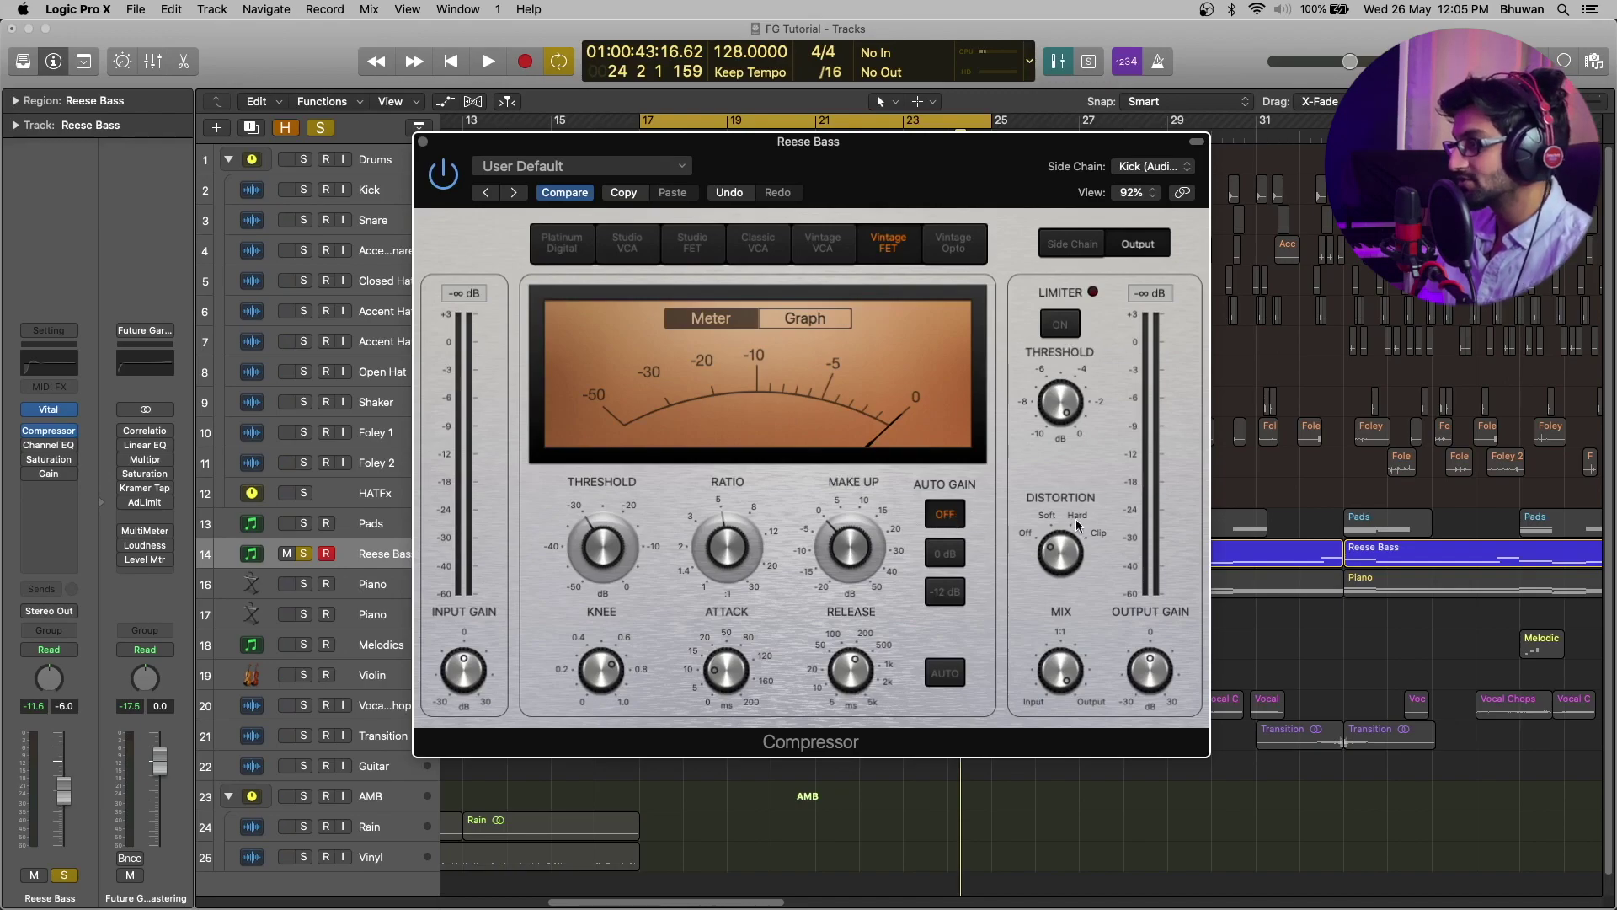
mouse_move(573, 576)
key("space")
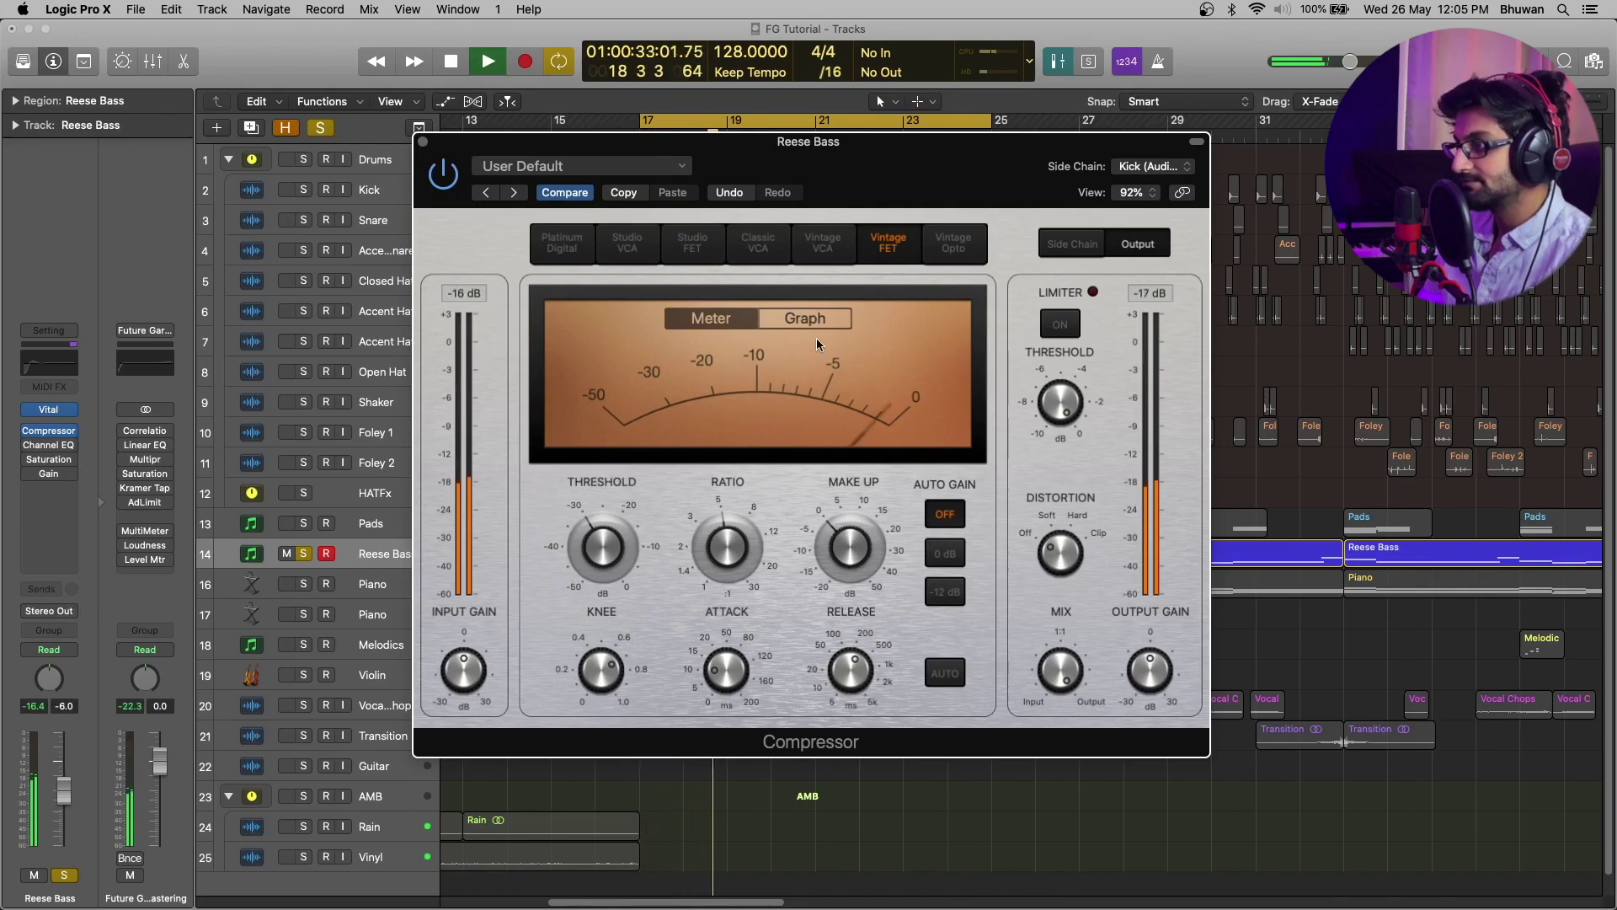
left_click(802, 321)
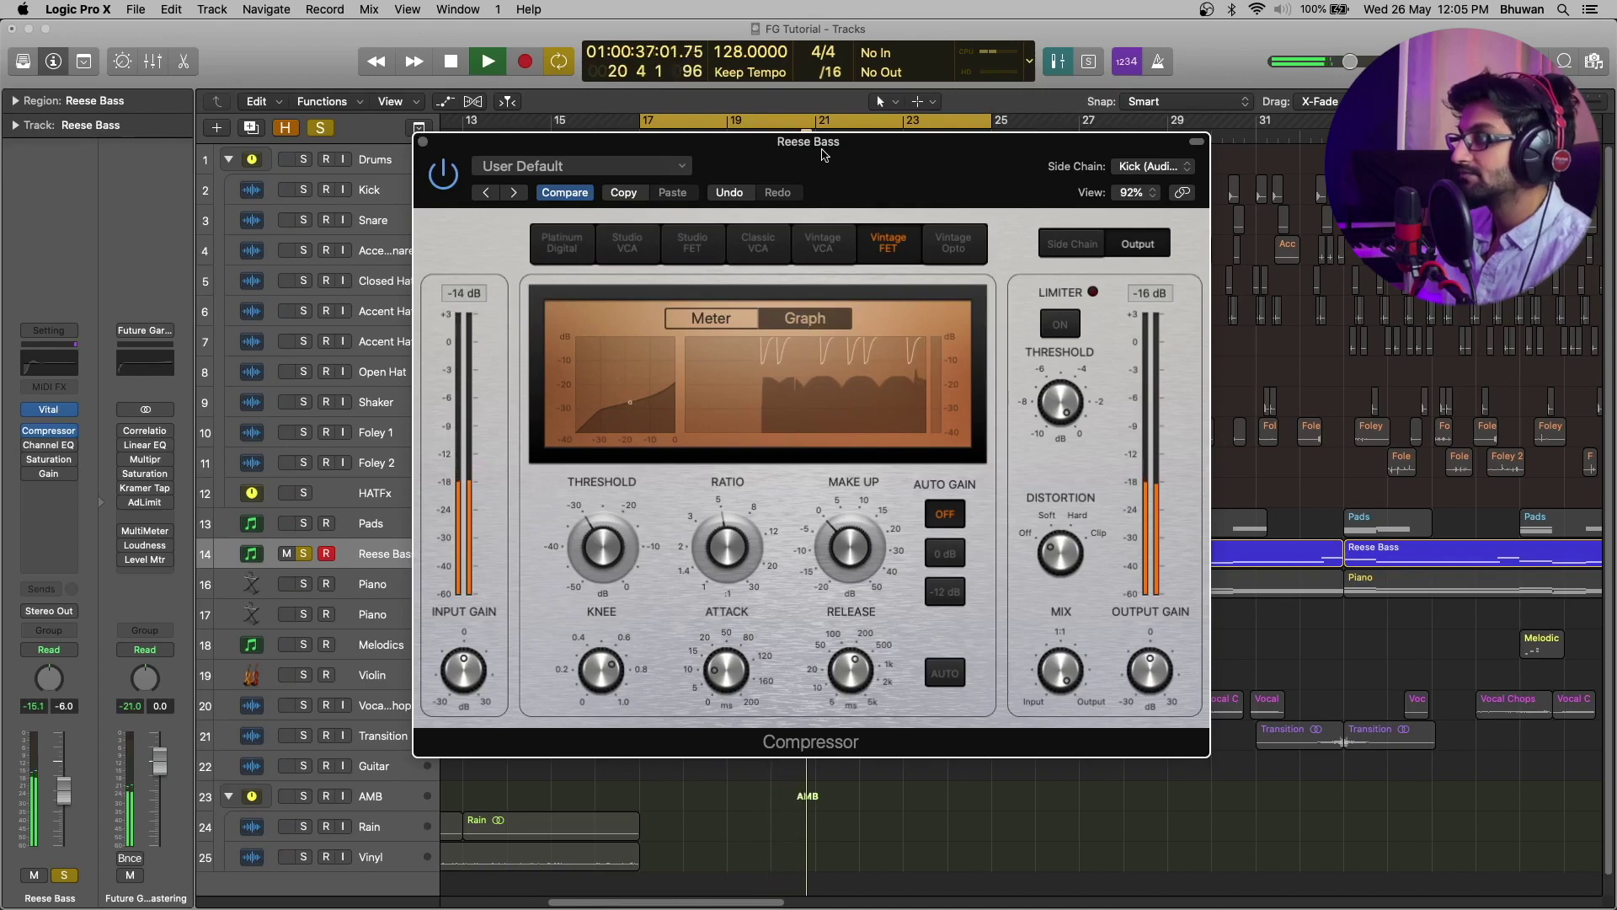
Solo the Kick track alongside the Reese Bass and listen to the sidechain ducking
left_click_drag(808, 142, 817, 271)
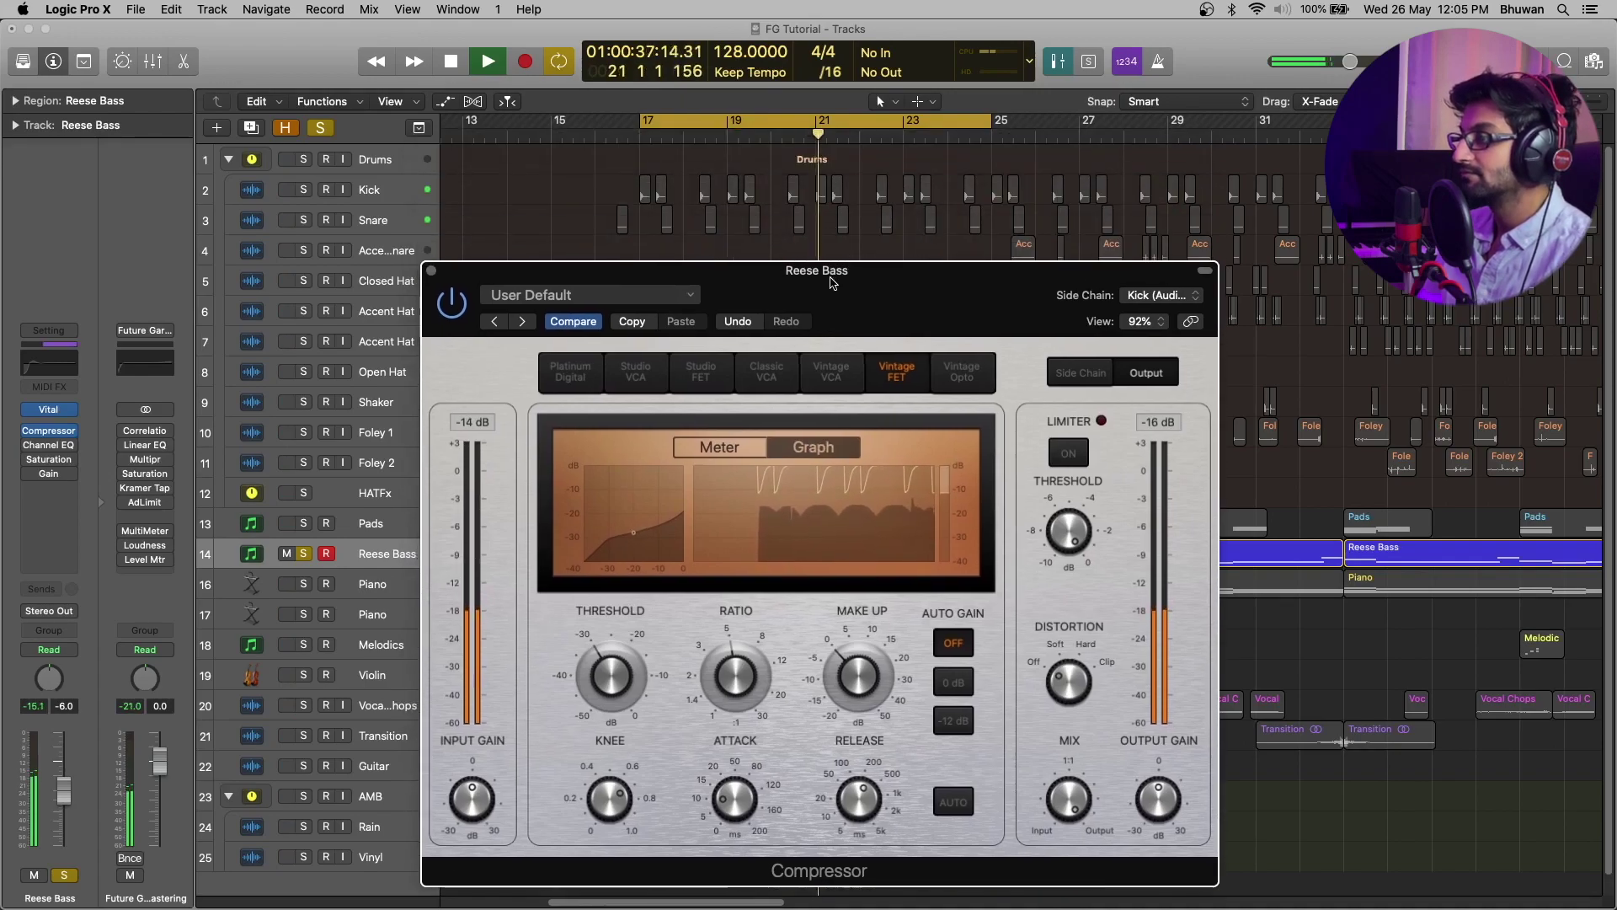
left_click(302, 189)
left_click_drag(864, 277, 851, 189)
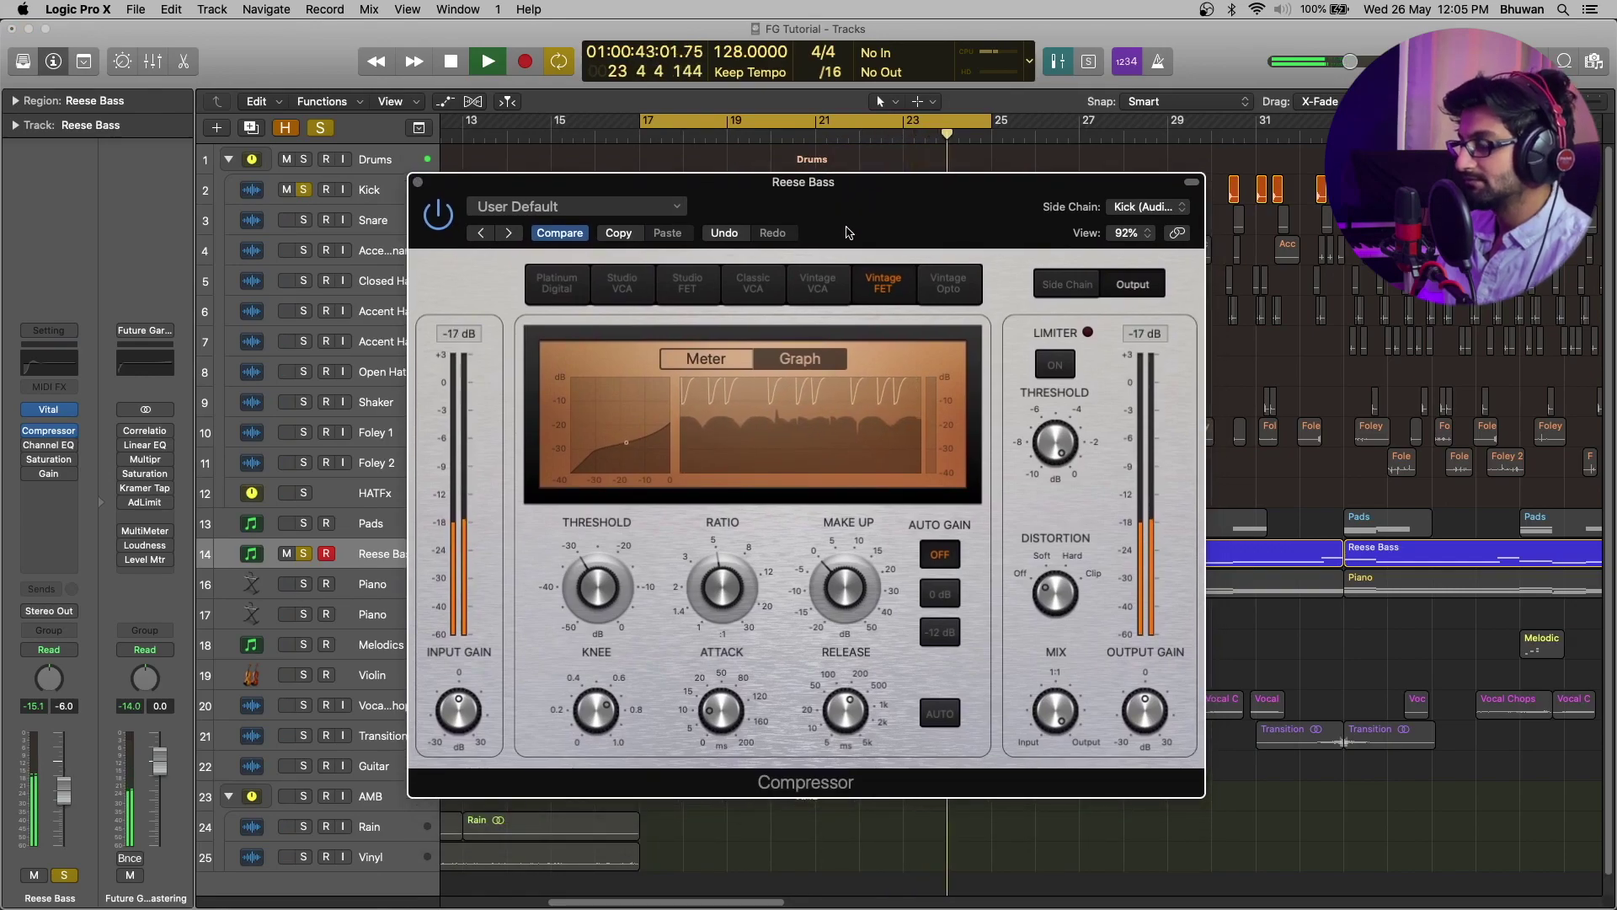
key("space")
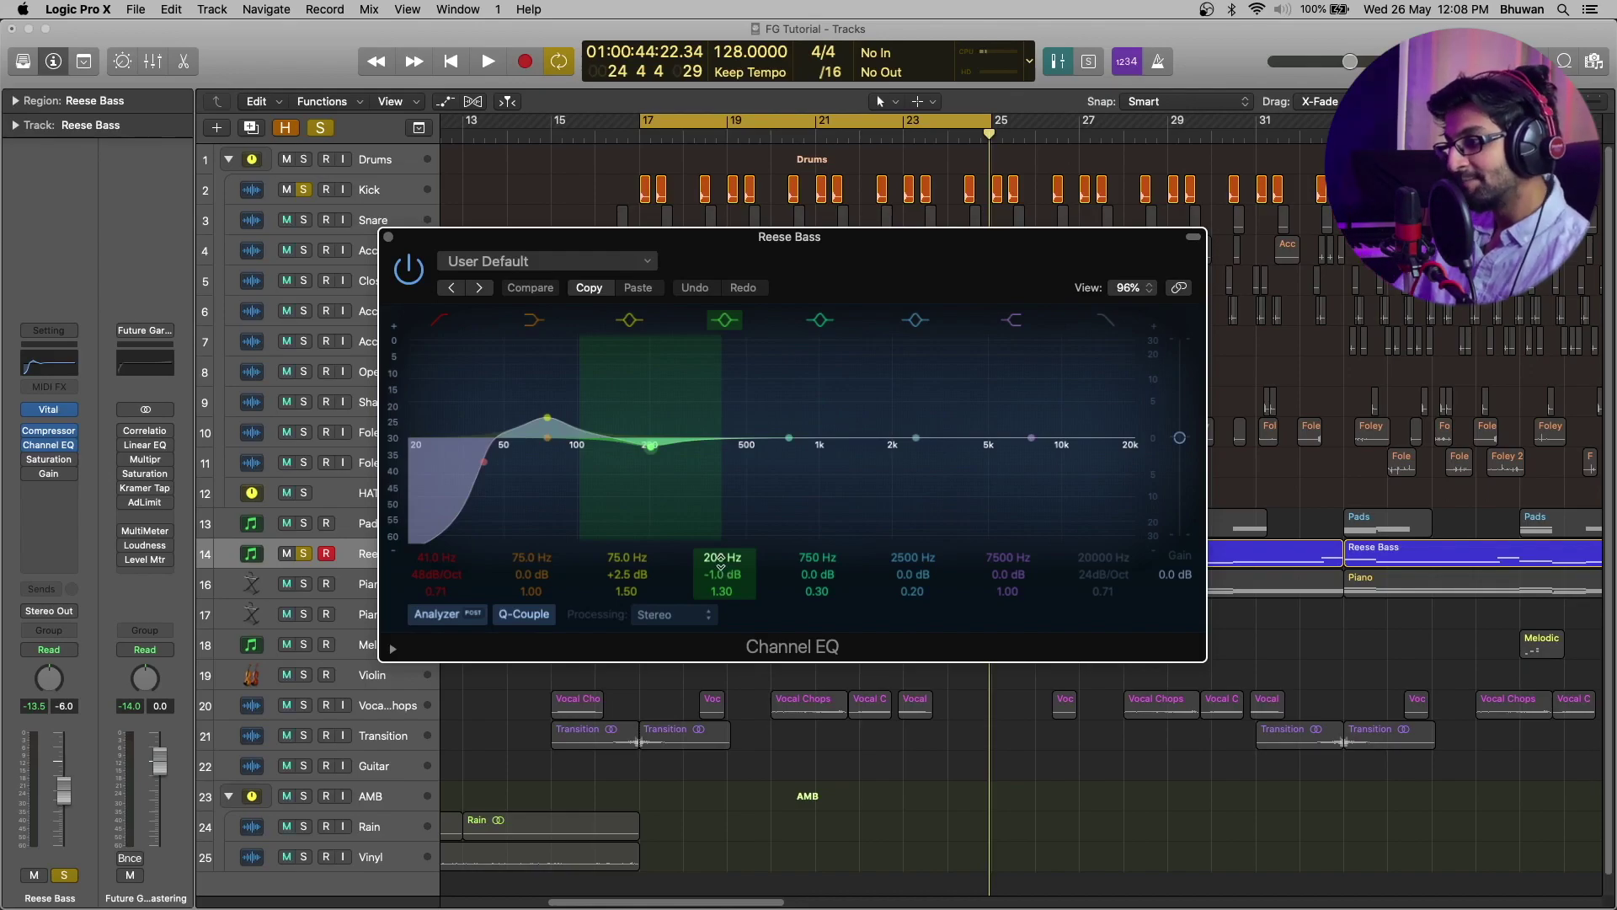
Open the Reese Bass Saturation Knob, unsolo the Kick track, and compare the playing bass with the saturation bypassed and enabled
left_click(48, 459)
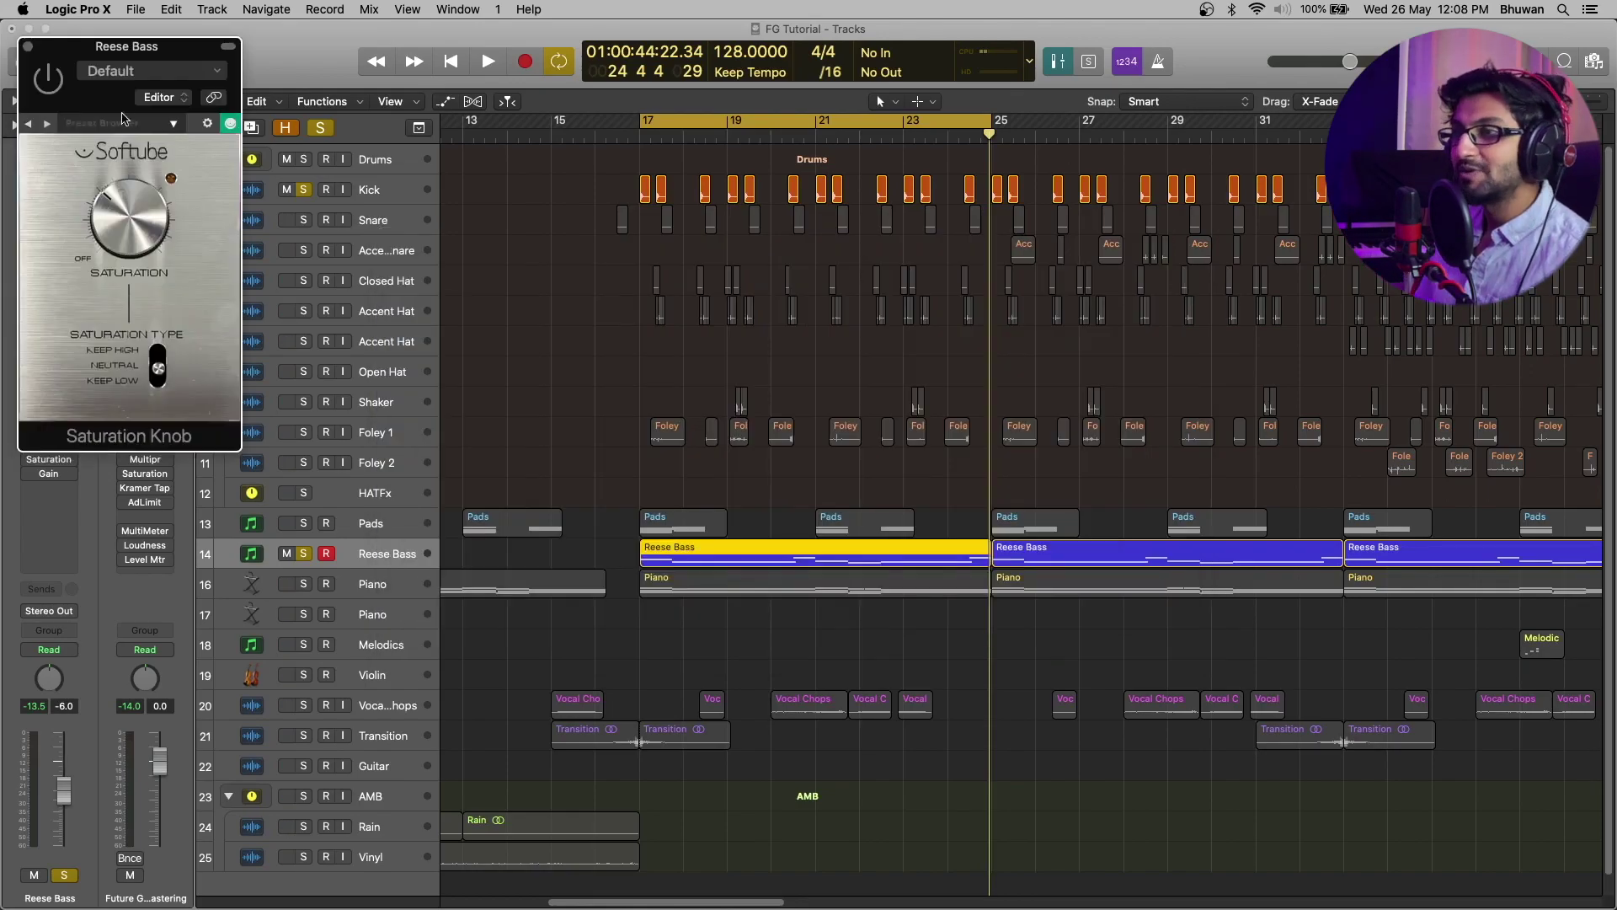
left_click_drag(126, 37, 763, 167)
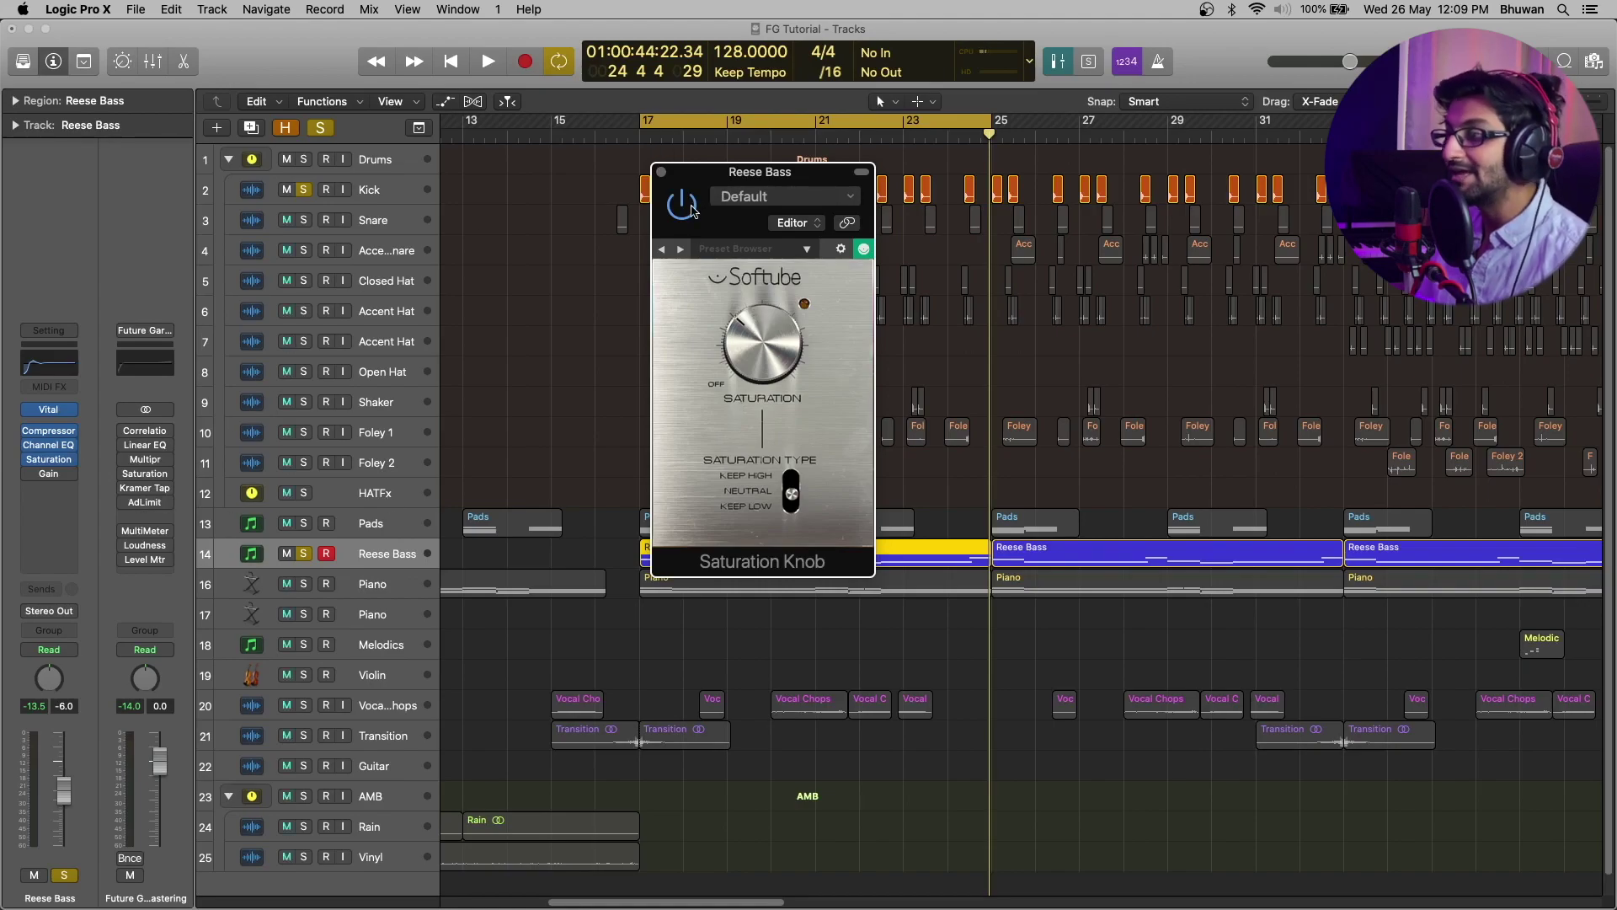
key("space")
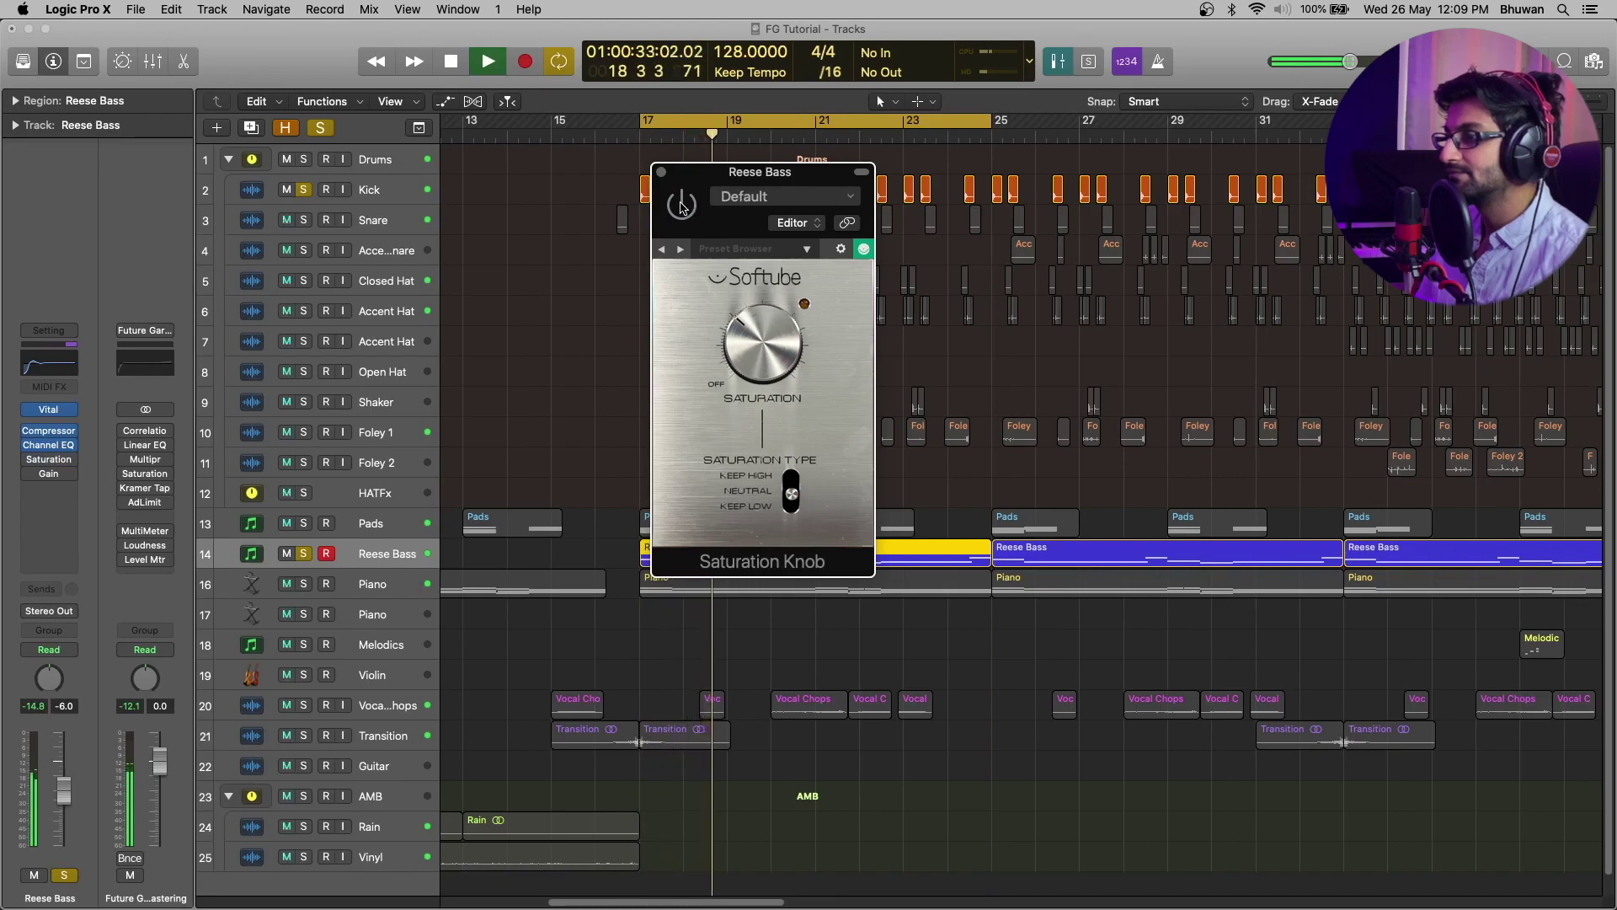
left_click(680, 208)
left_click(303, 189)
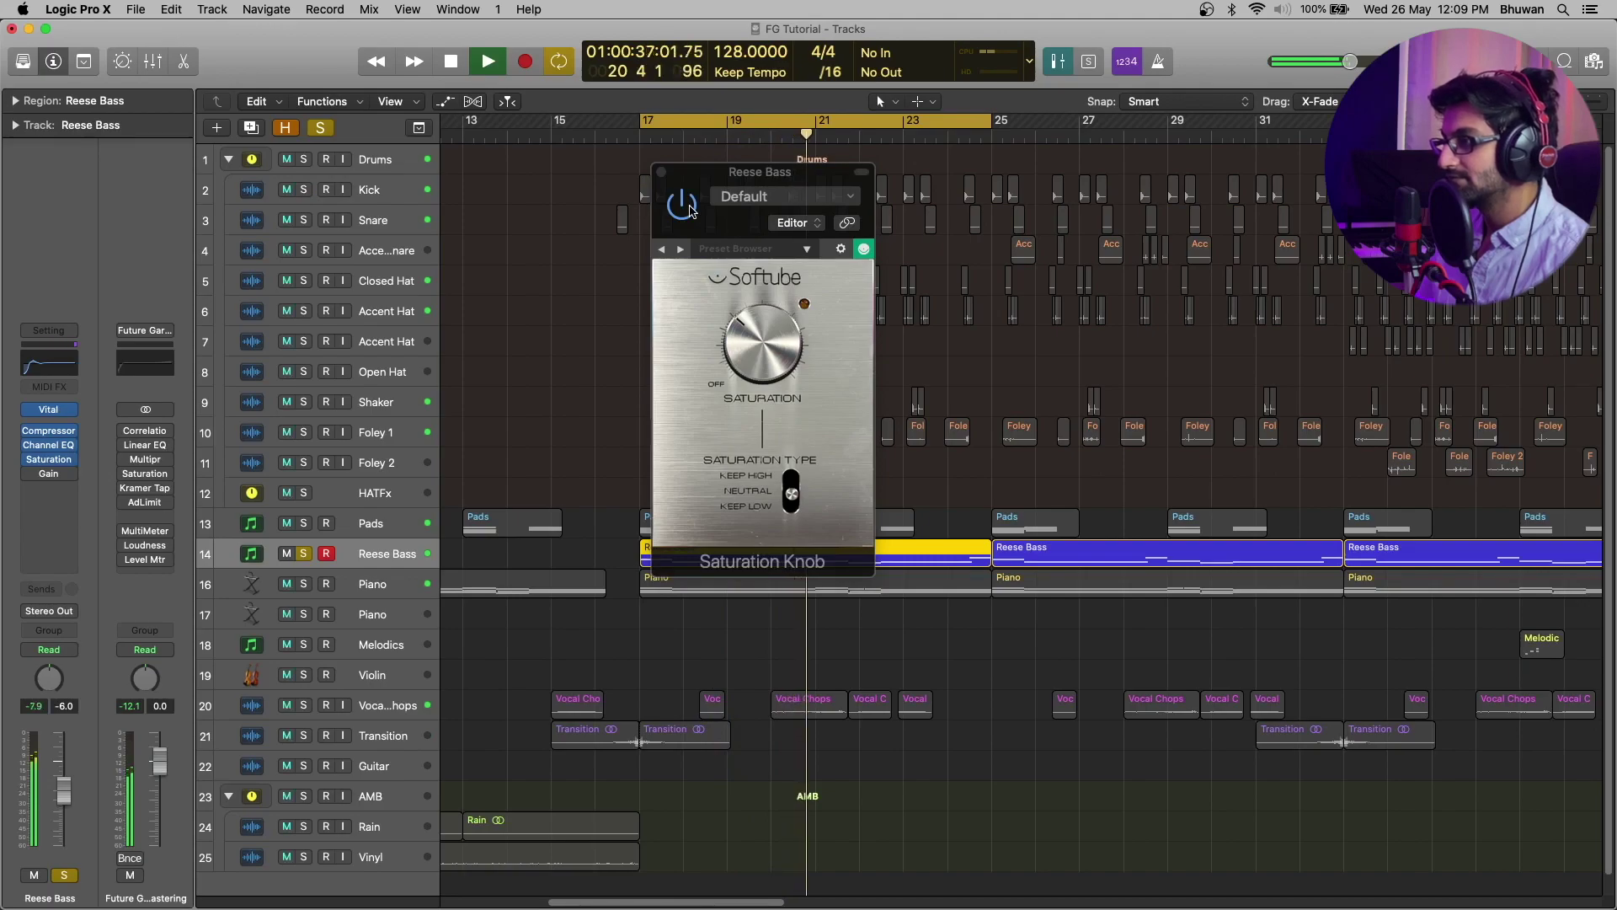
left_click(689, 211)
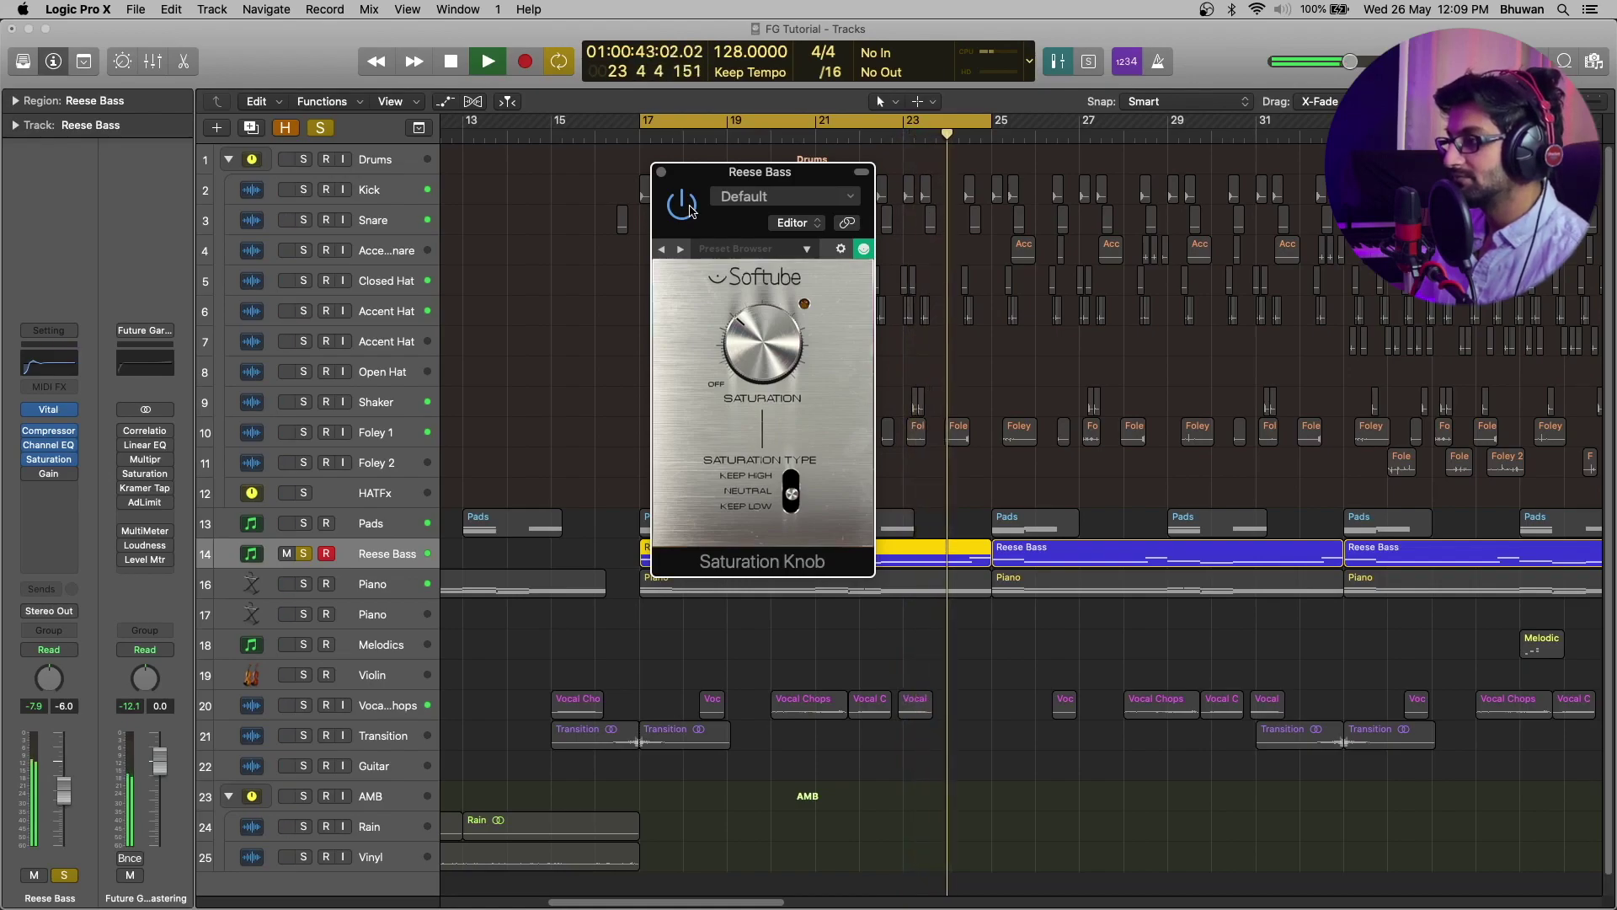
key("space")
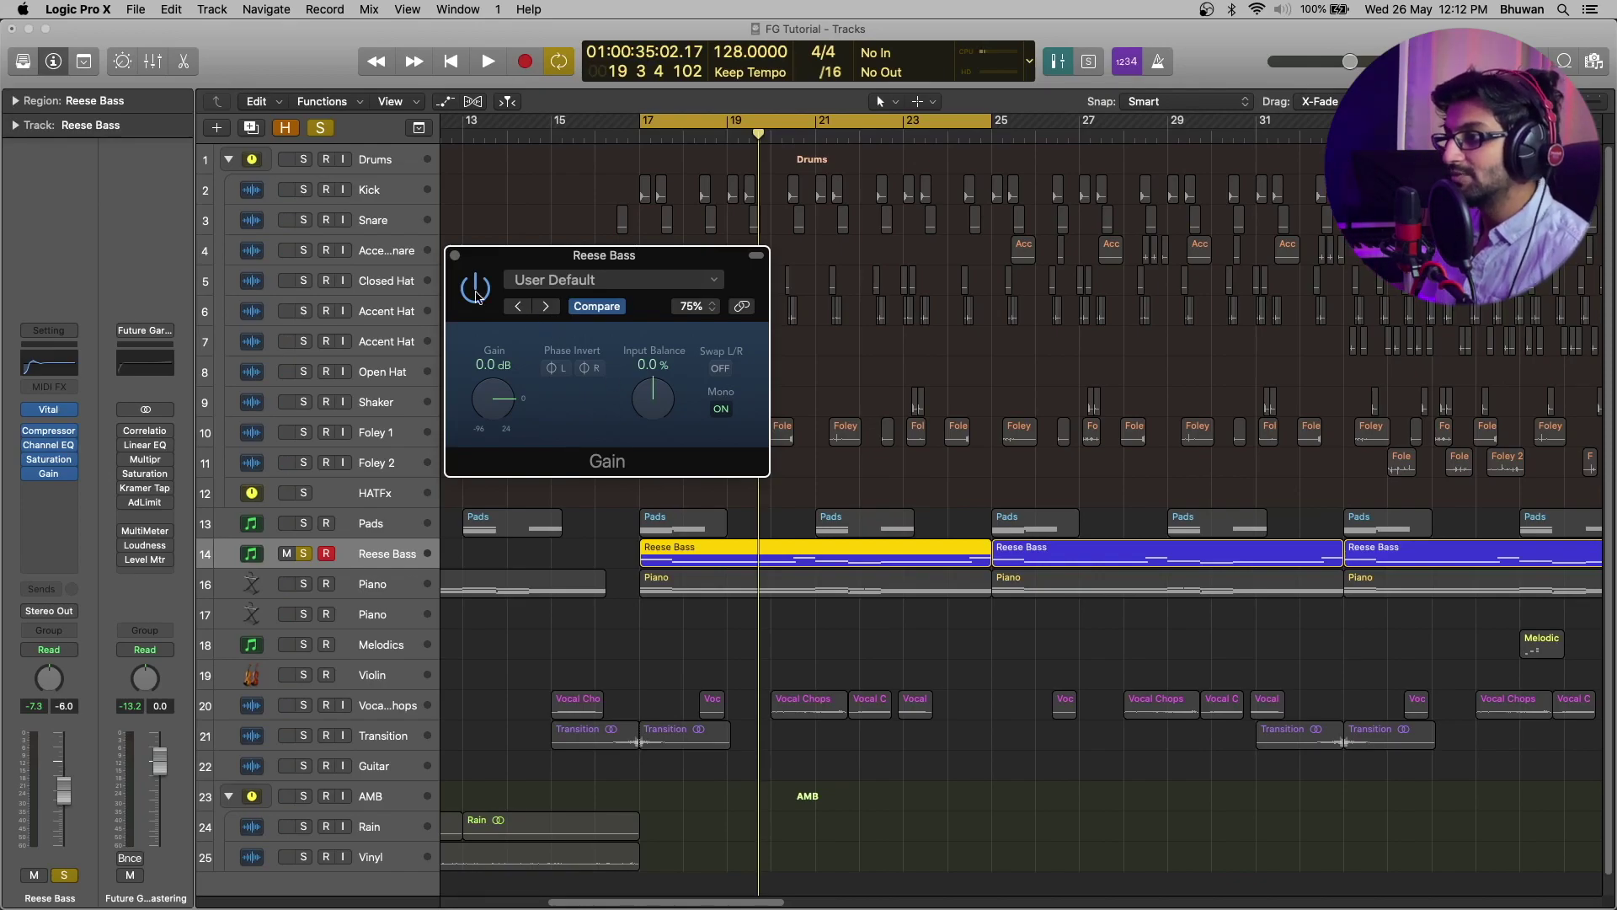
Compare the playing Reese Bass with the mono Gain plug-in bypassed and enabled, and close the plug-in
key("space")
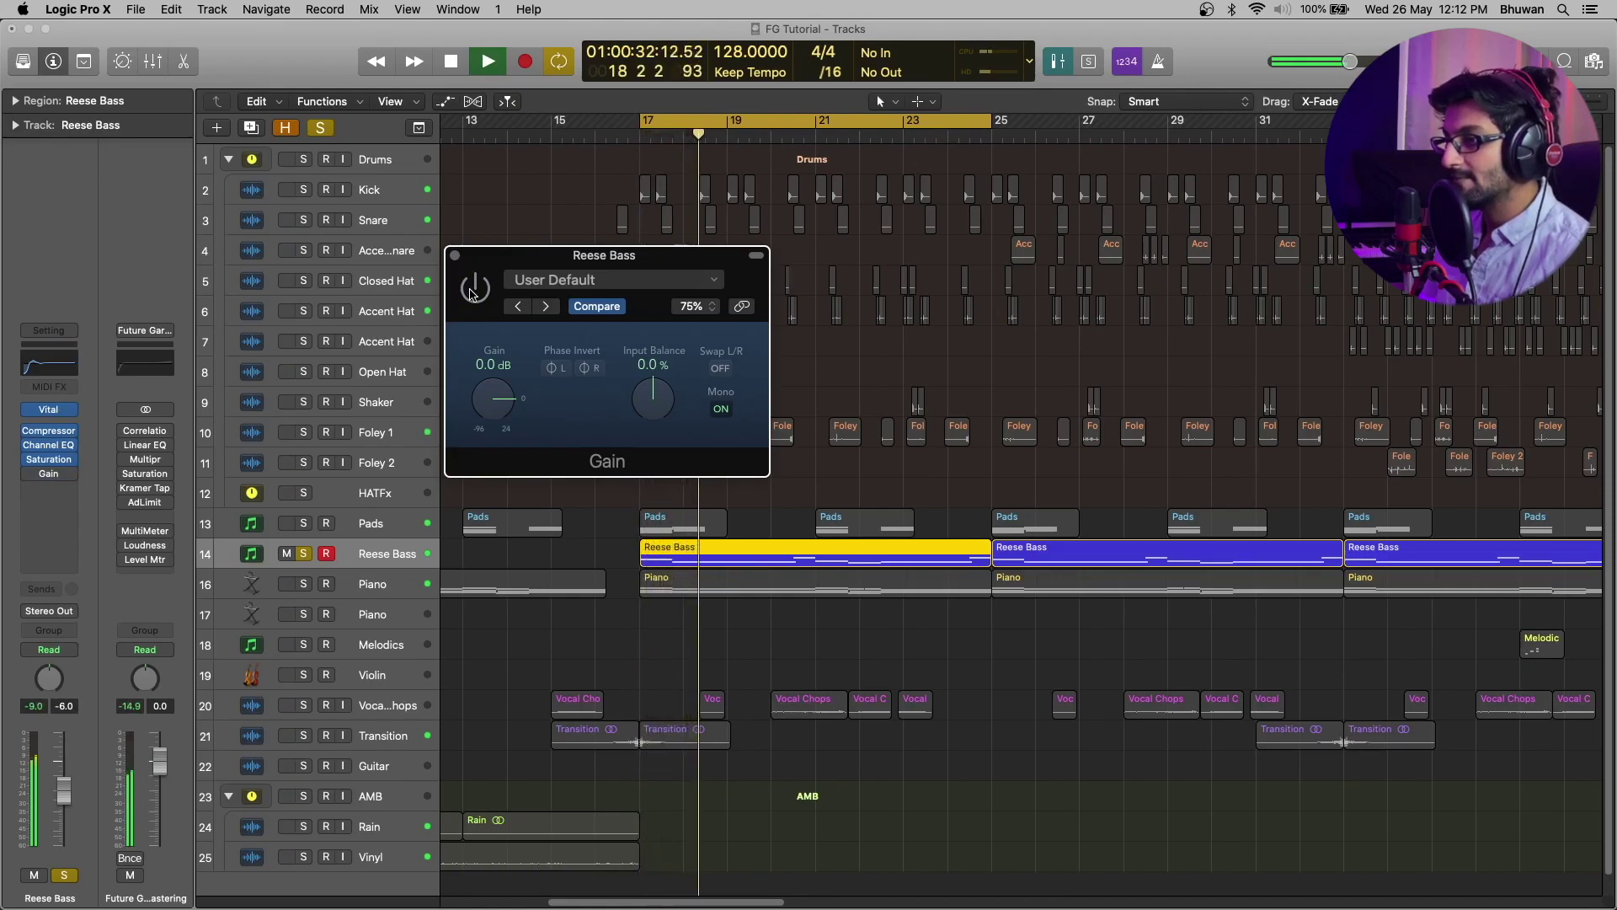
left_click(473, 289)
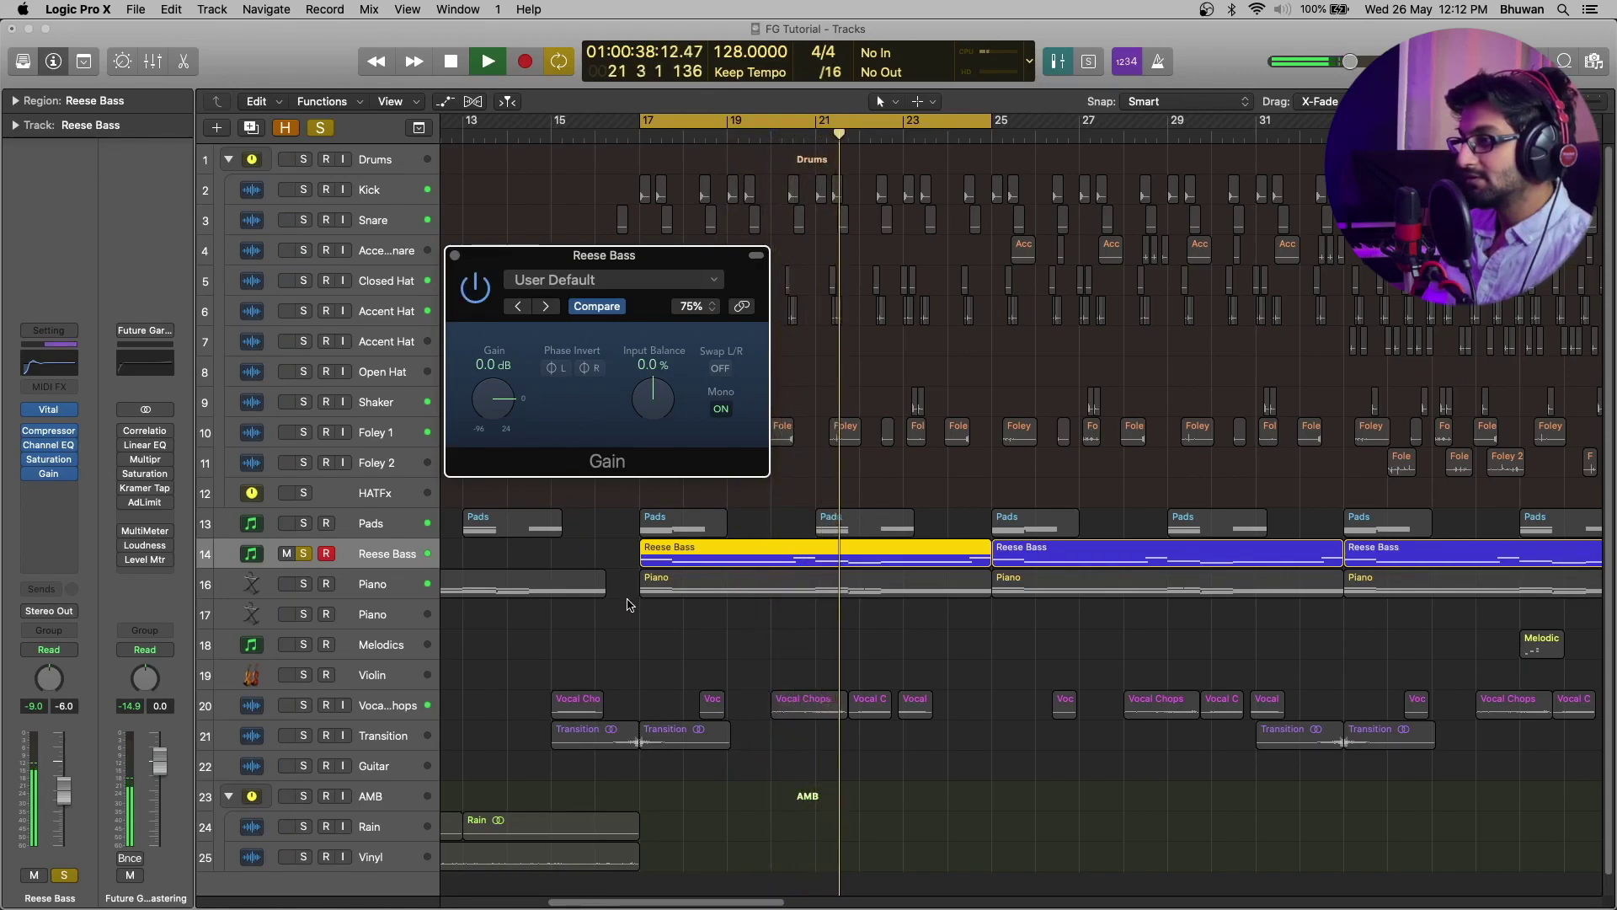
key("space")
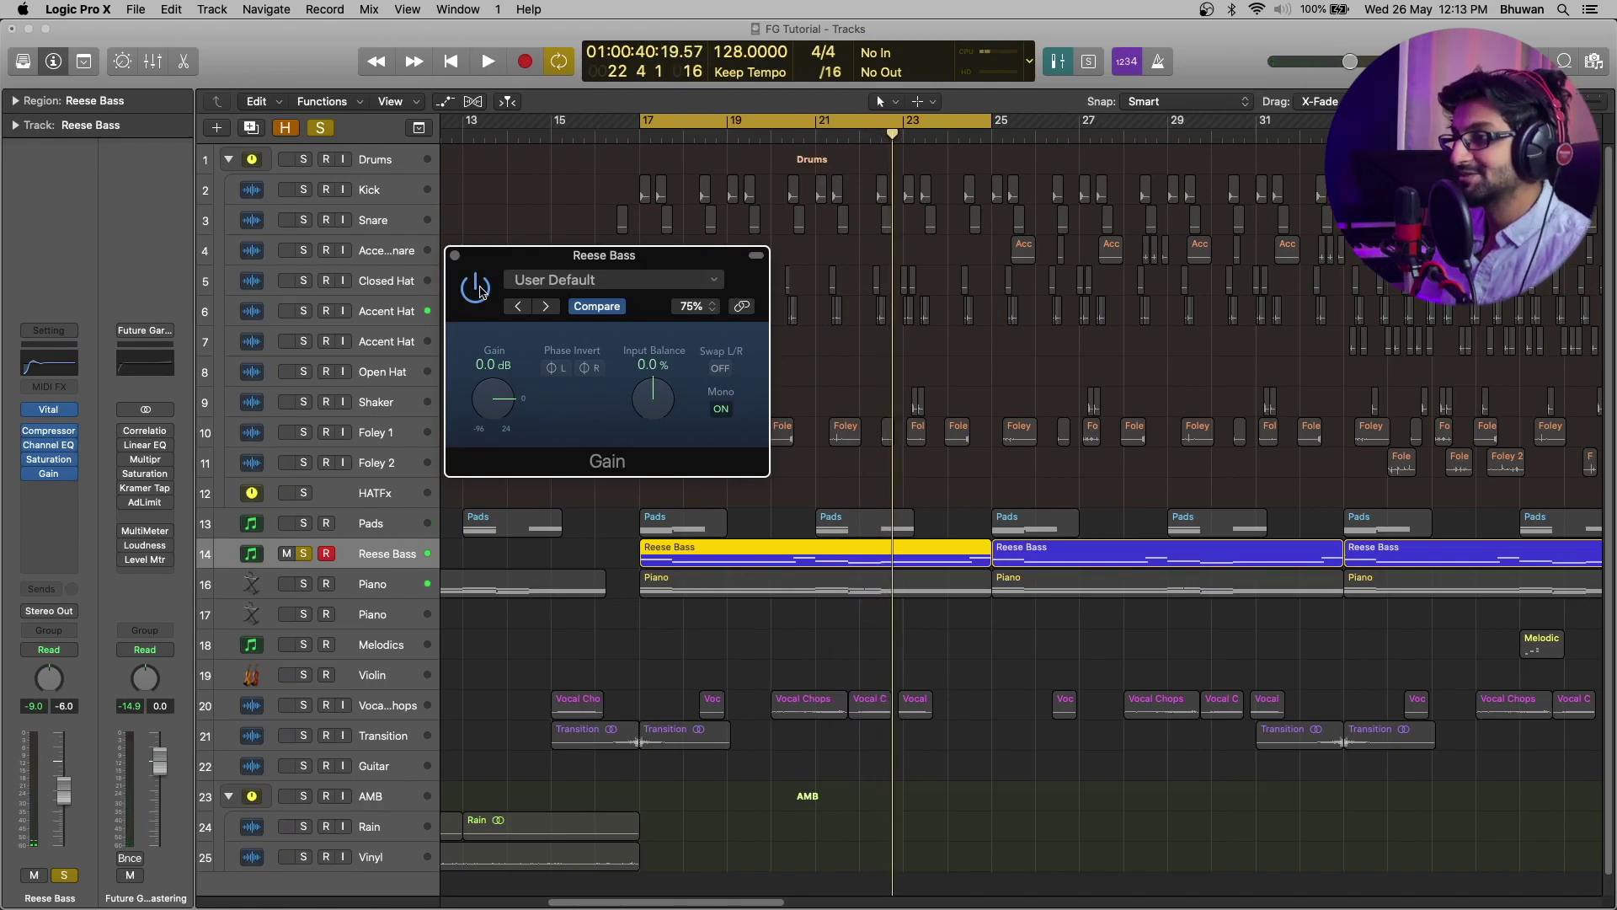
key("super+w")
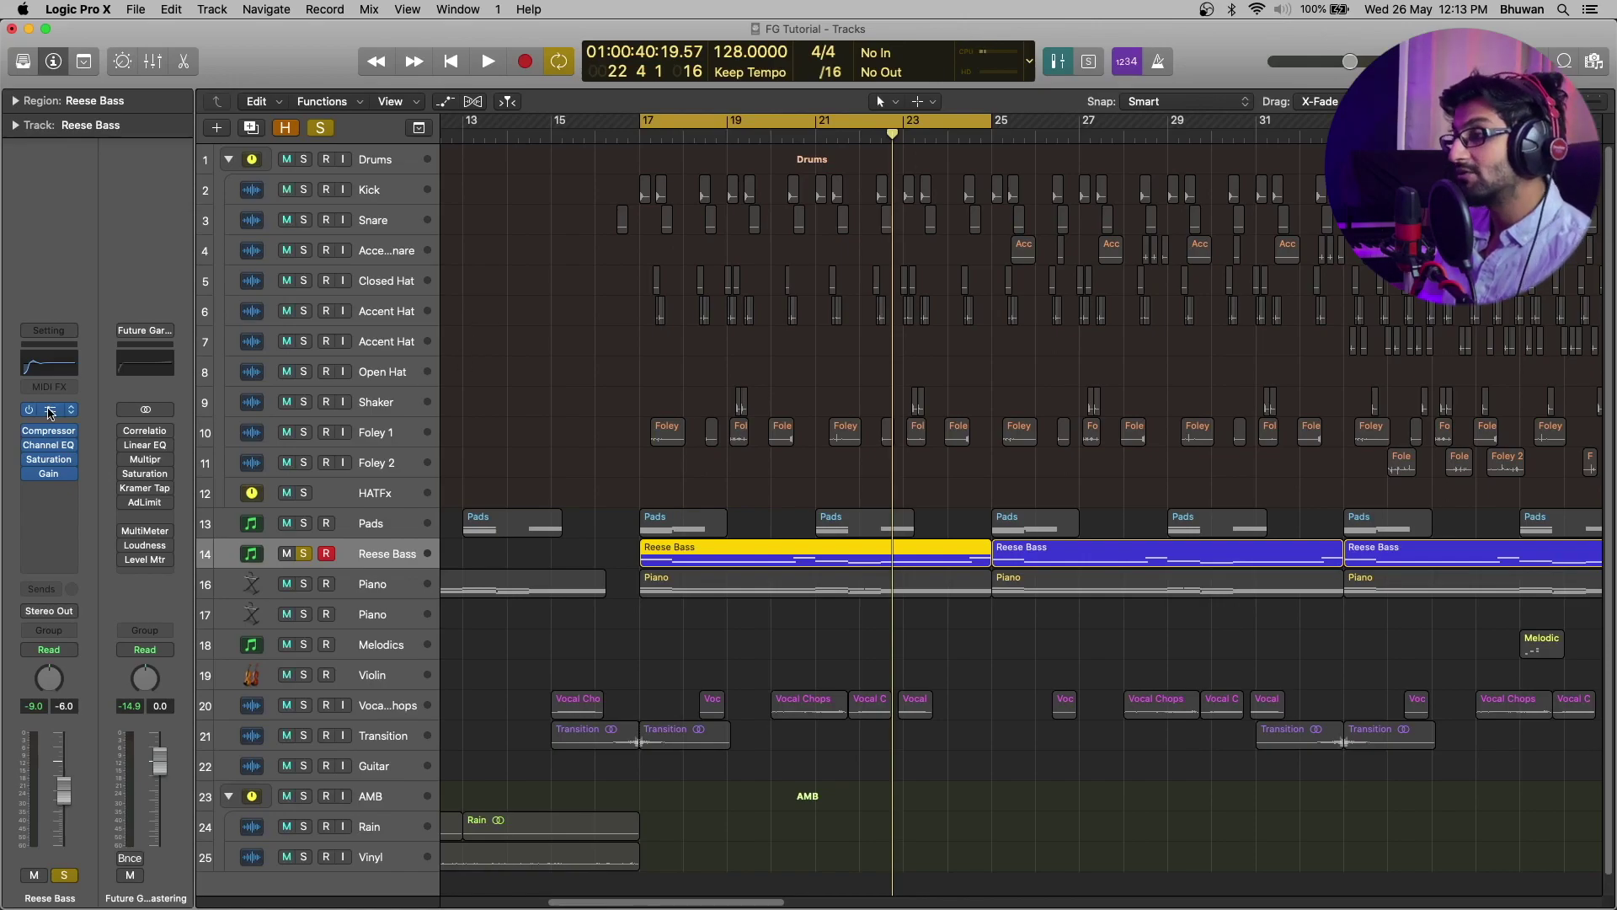
Reopen Vital on the Reese Bass and adjust the Filter 1 cutoff during playback, leaving it slightly higher than before
left_click(51, 410)
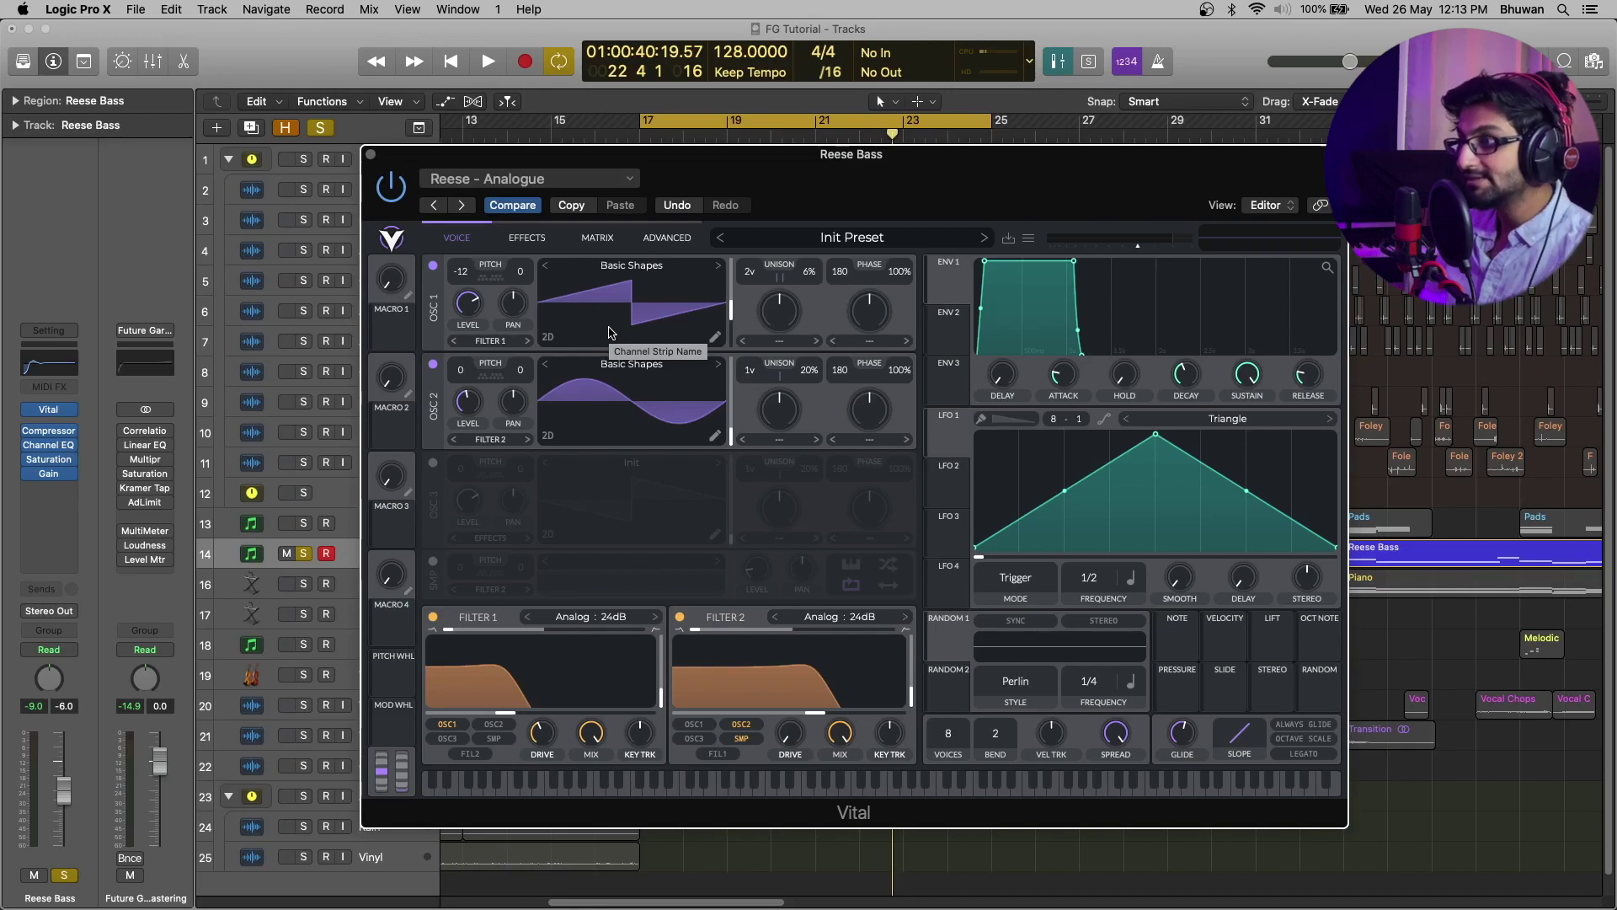
left_click_drag(505, 712, 537, 714)
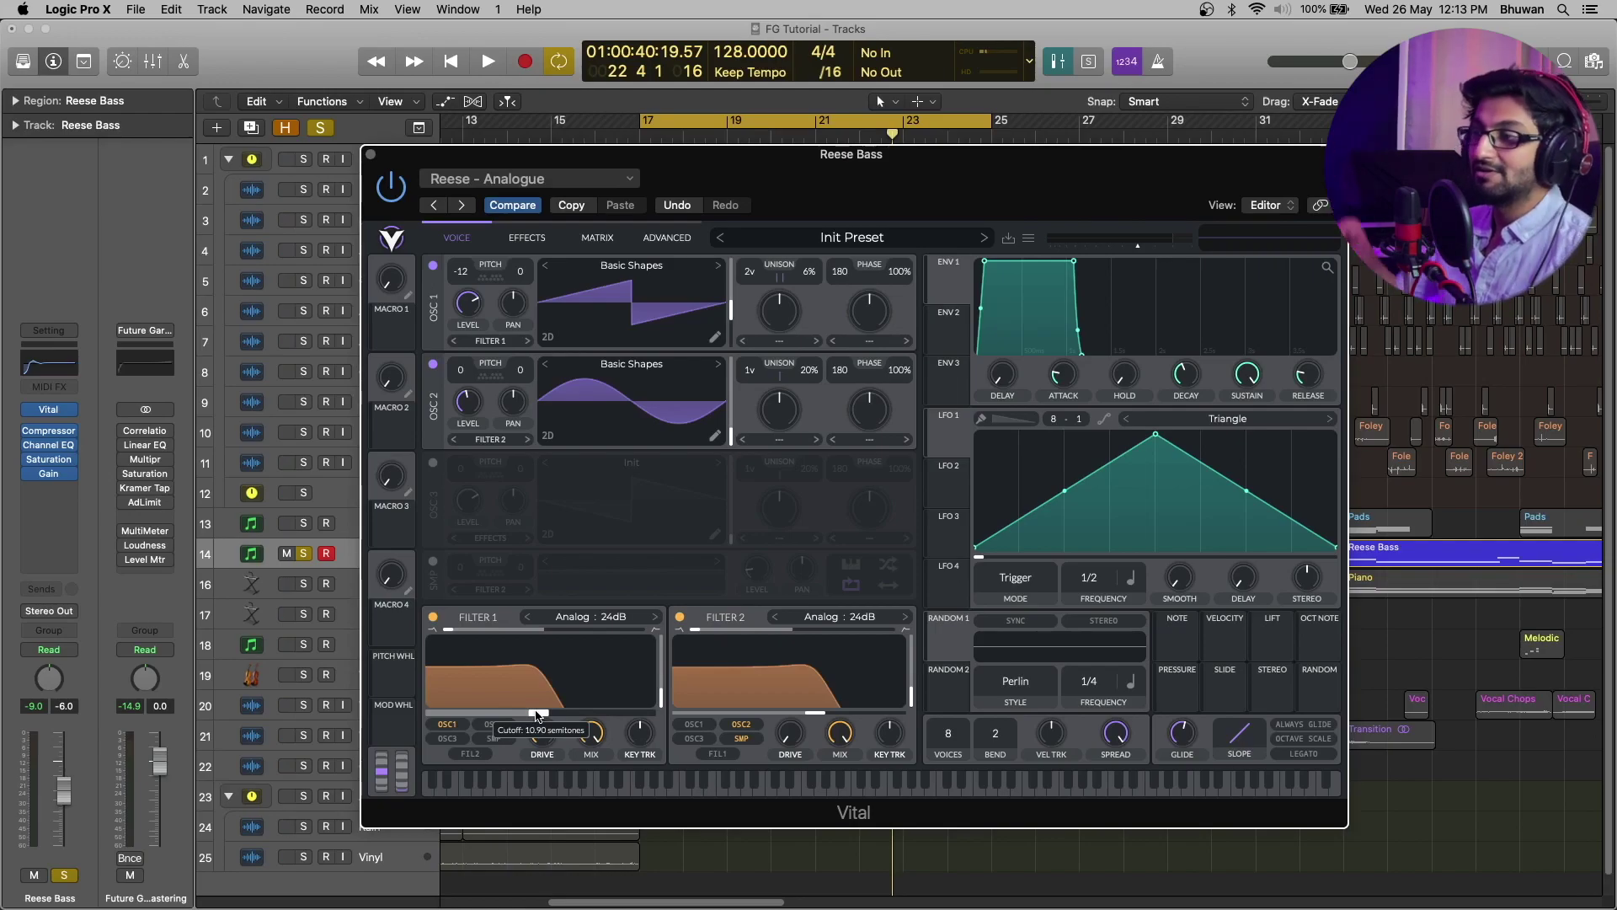
key("space")
mouse_move(537, 714)
left_mouse_down()
mouse_move(567, 710)
mouse_move(516, 700)
left_mouse_up()
key("space")
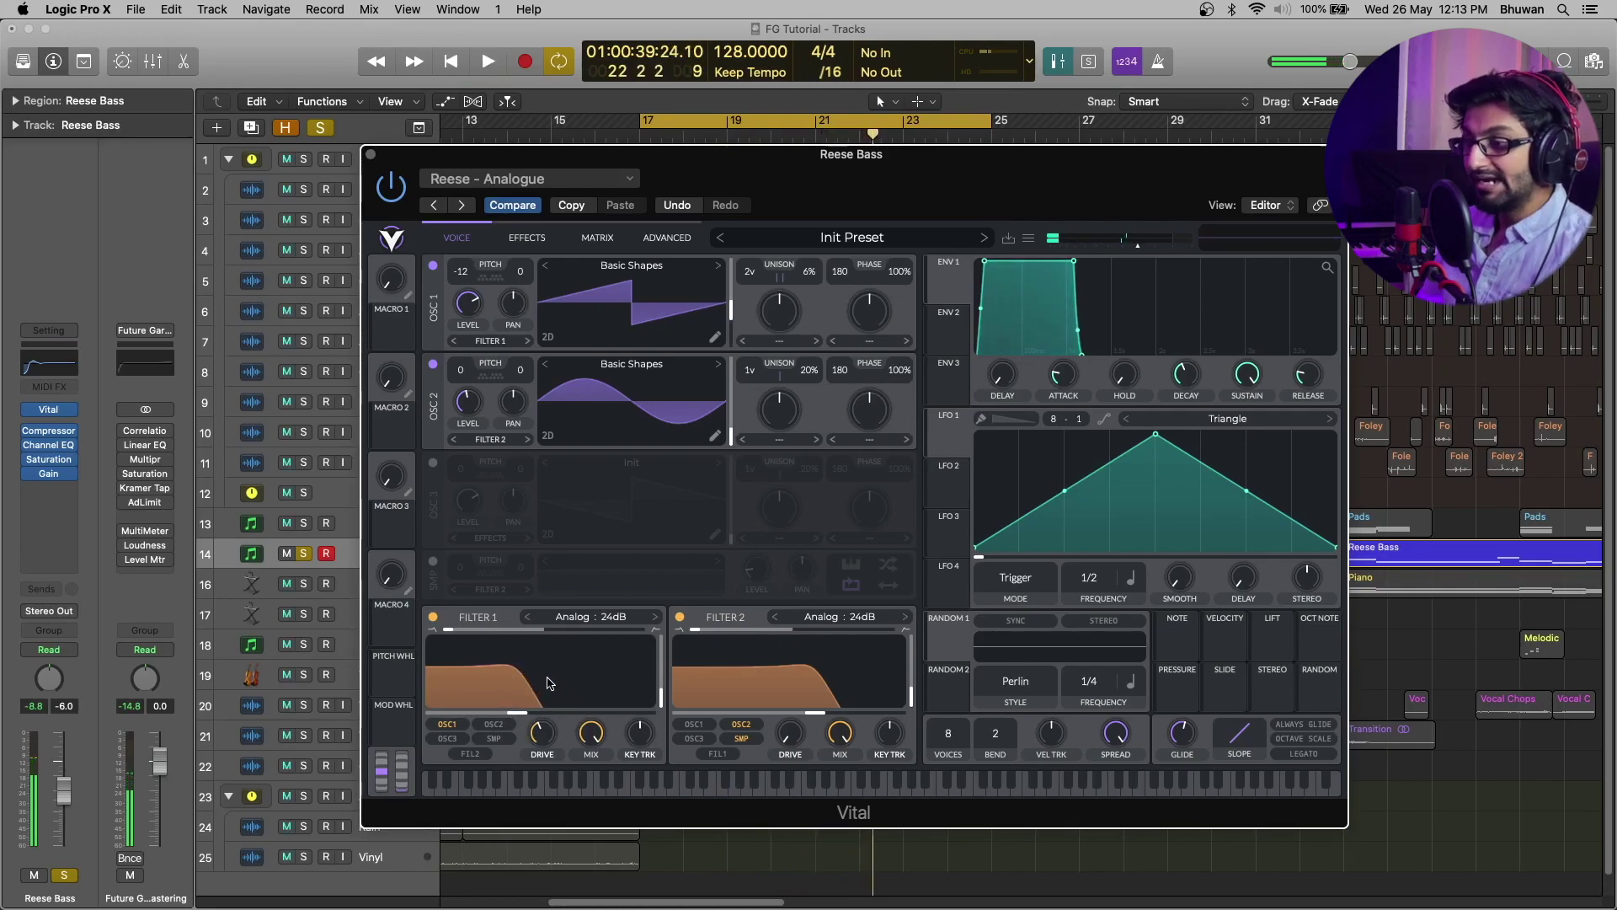